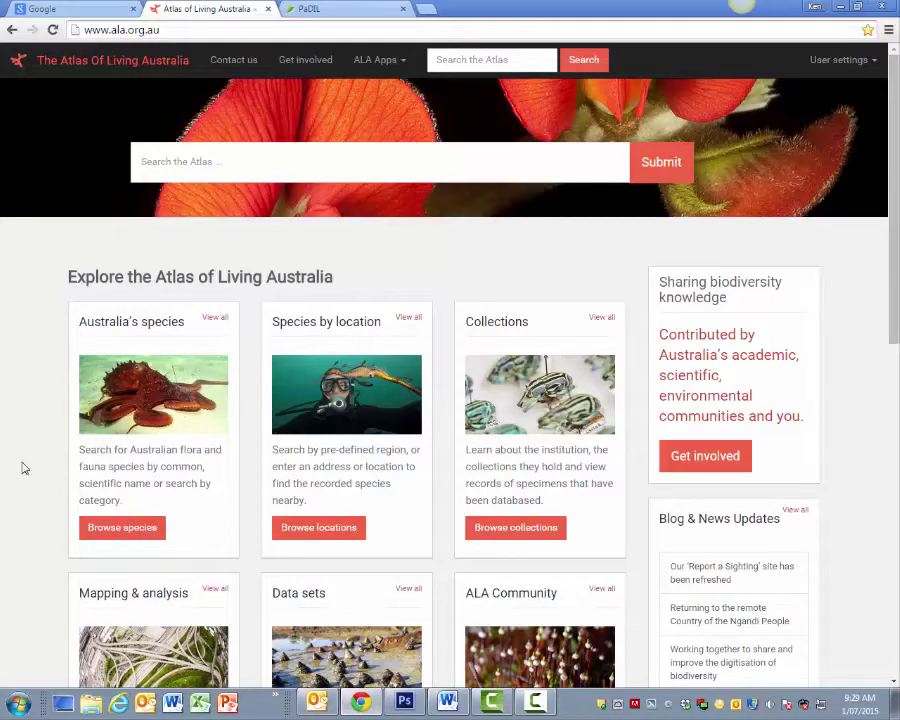
# Search the Atlas of Living Australia for APOIDEA using the search suggestion
pyautogui.click(183, 160)
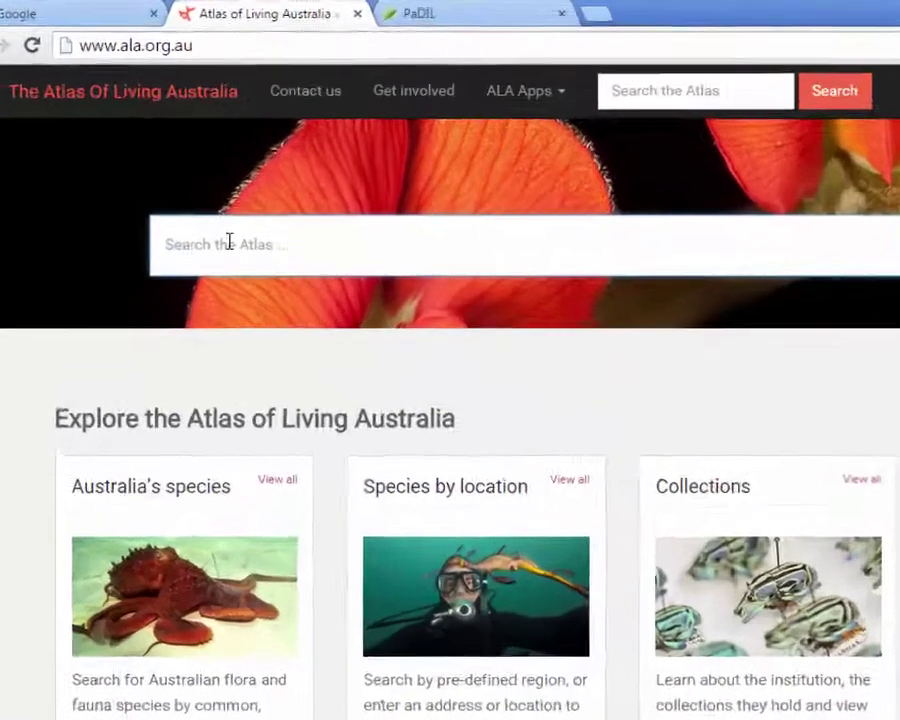
pyautogui.write('Apoidea')
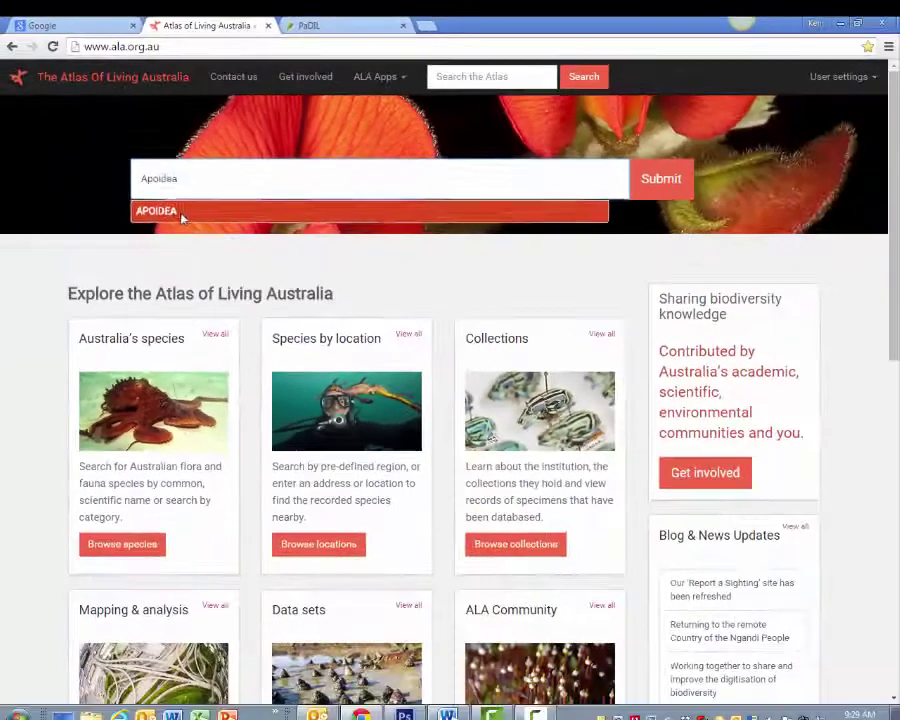
pyautogui.click(500, 209)
pyautogui.click(645, 186)
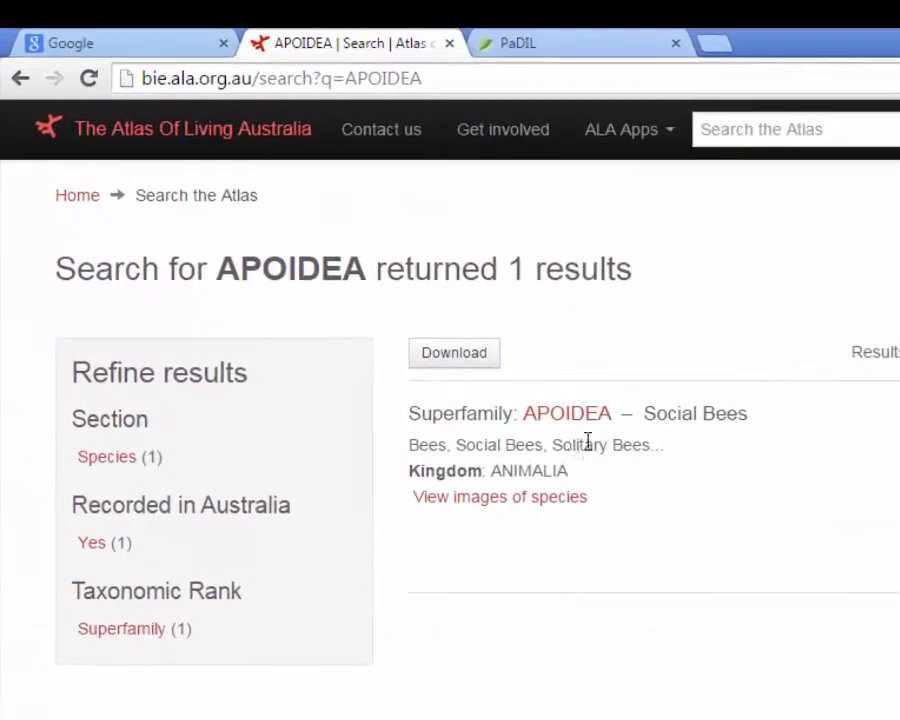
# Open the APOIDEA Social Bees page and show its Records summary of 201,561 records
pyautogui.click(567, 414)
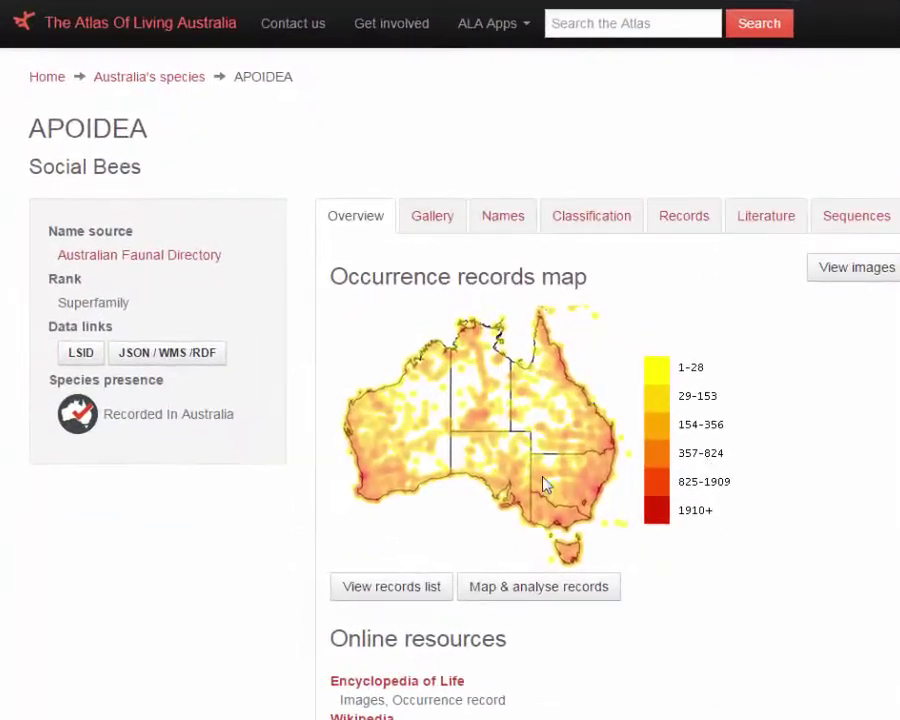
pyautogui.click(688, 228)
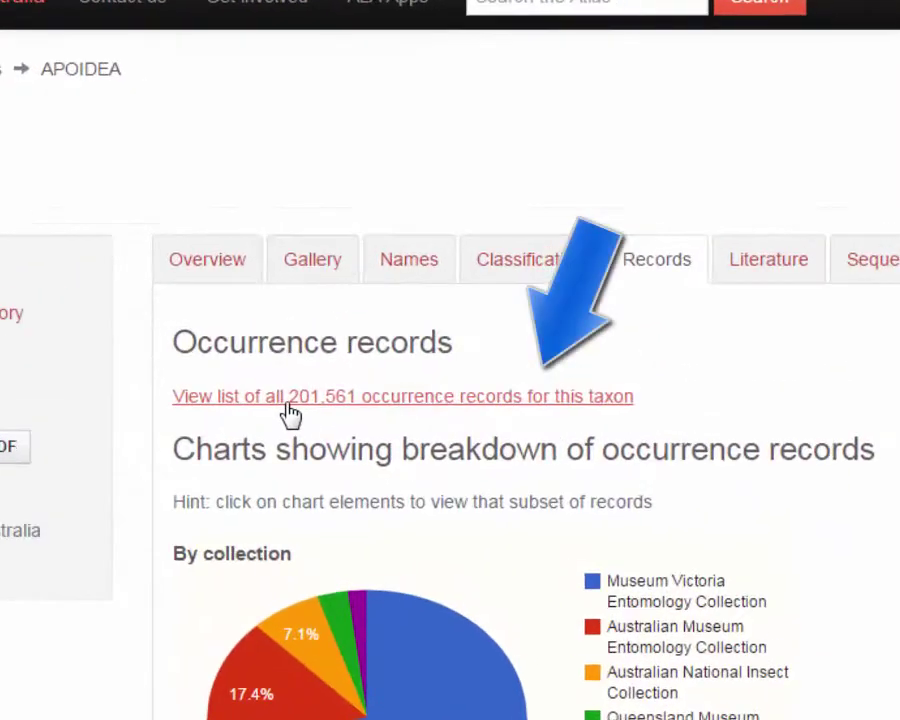
# Open the full list of 201,561 APOIDEA occurrence records and show them on the map
pyautogui.click(444, 404)
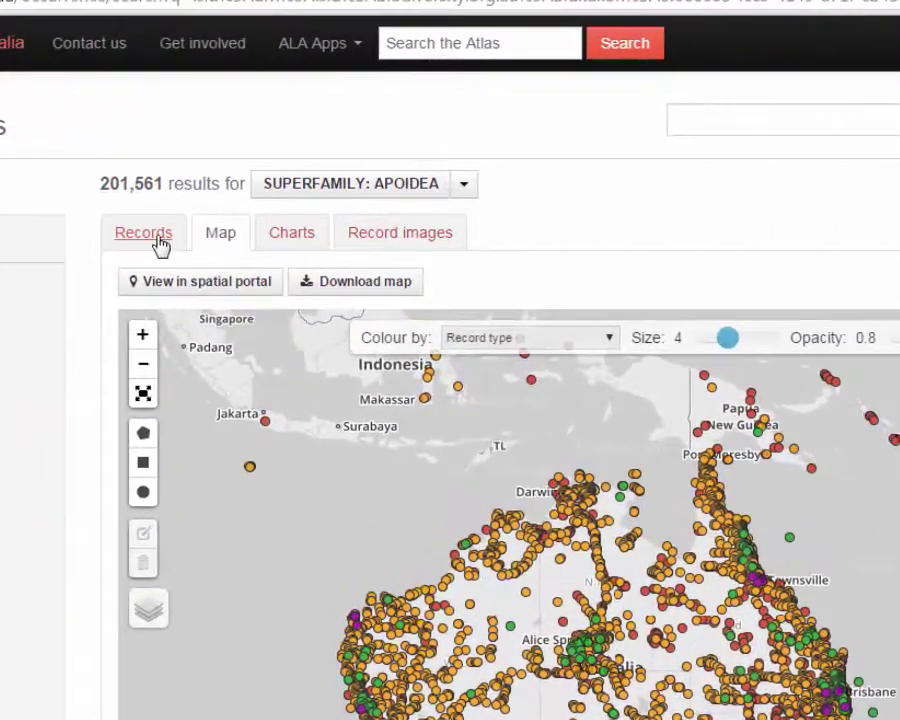
pyautogui.click(145, 234)
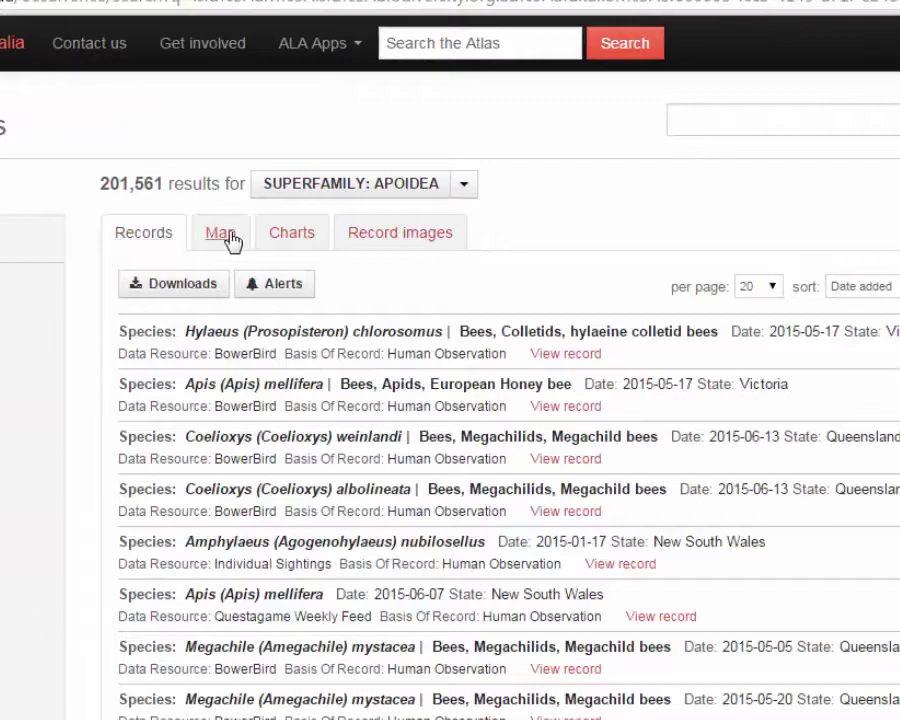
pyautogui.click(231, 239)
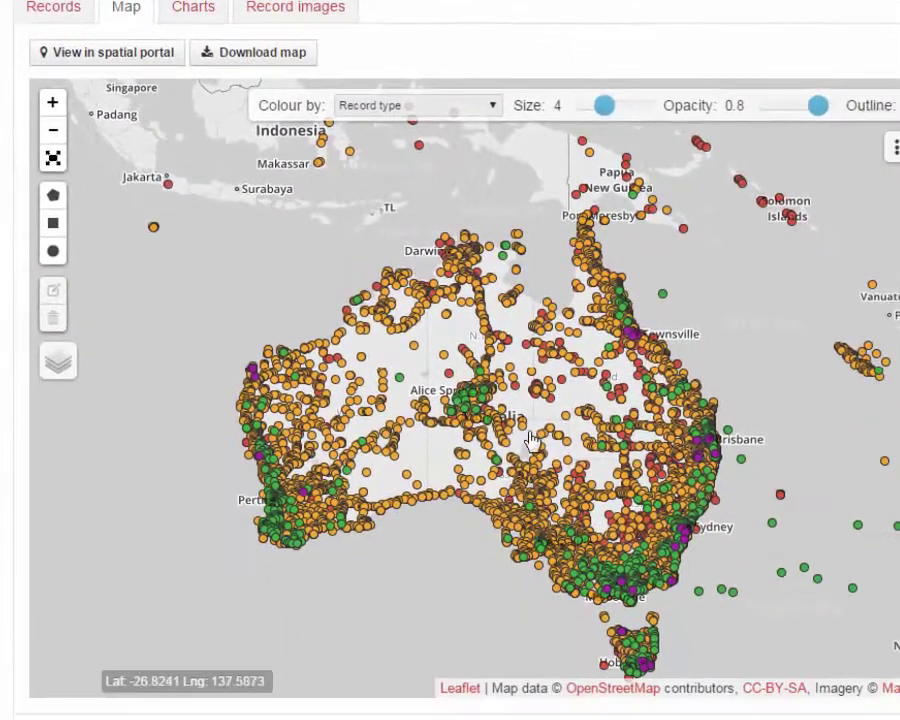
# Pan and zoom the map to south-eastern Australia, Victoria and Tasmania
pyautogui.moveTo(567, 510); pyautogui.dragTo(564, 428)
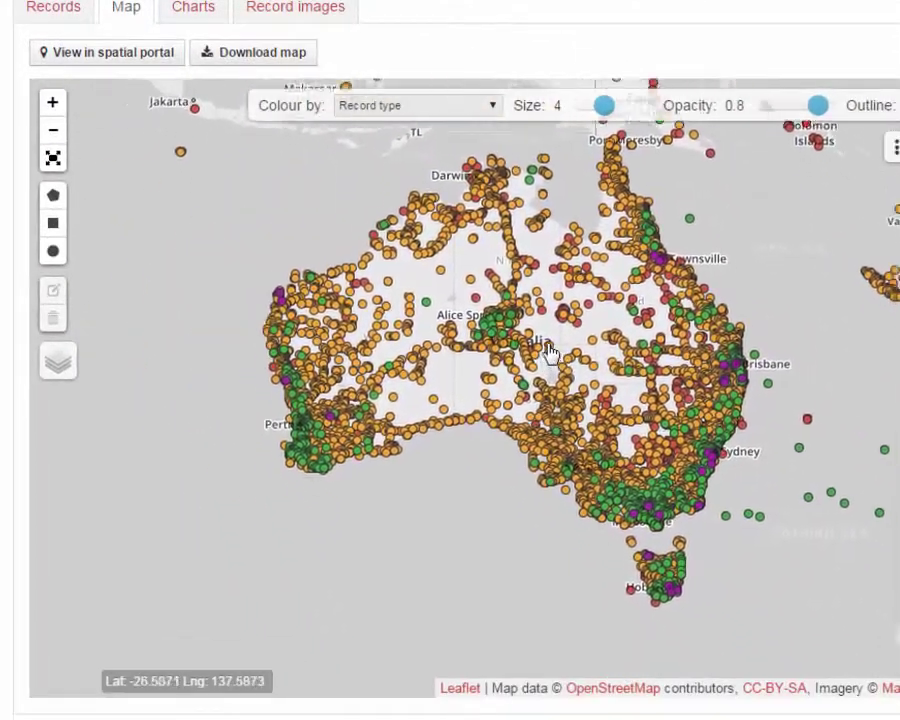
pyautogui.click(51, 104)
pyautogui.click(50, 104)
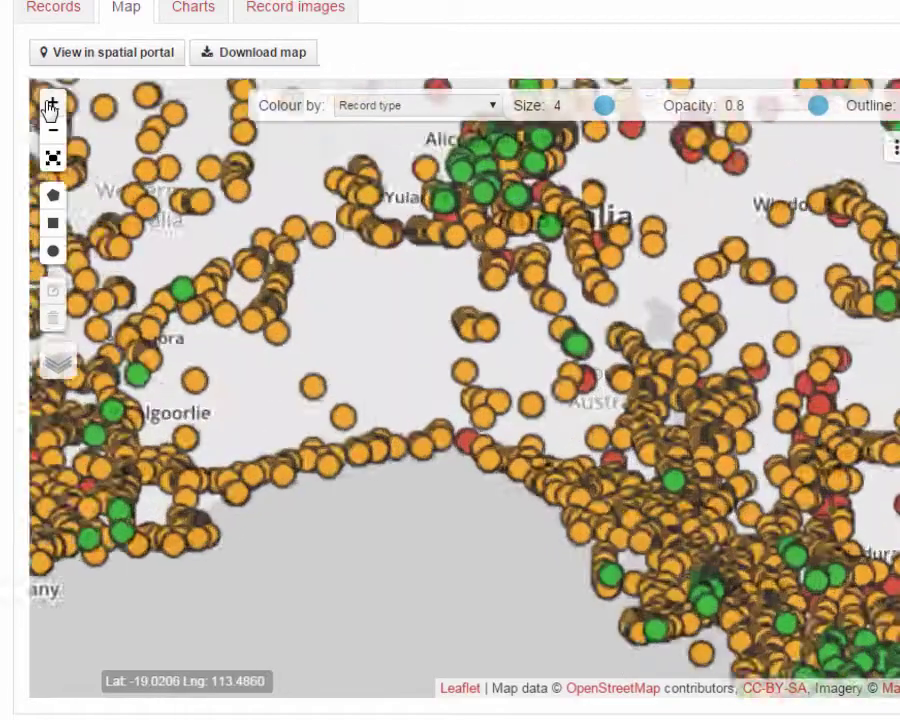
pyautogui.scroll(-3, 765, 495)
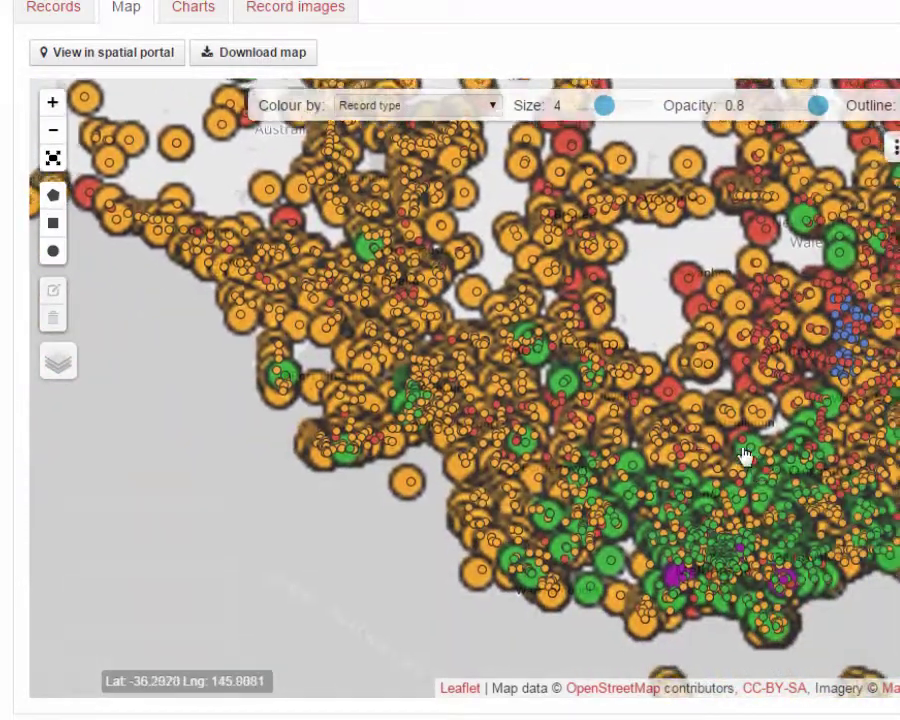
pyautogui.moveTo(743, 456); pyautogui.dragTo(538, 305)
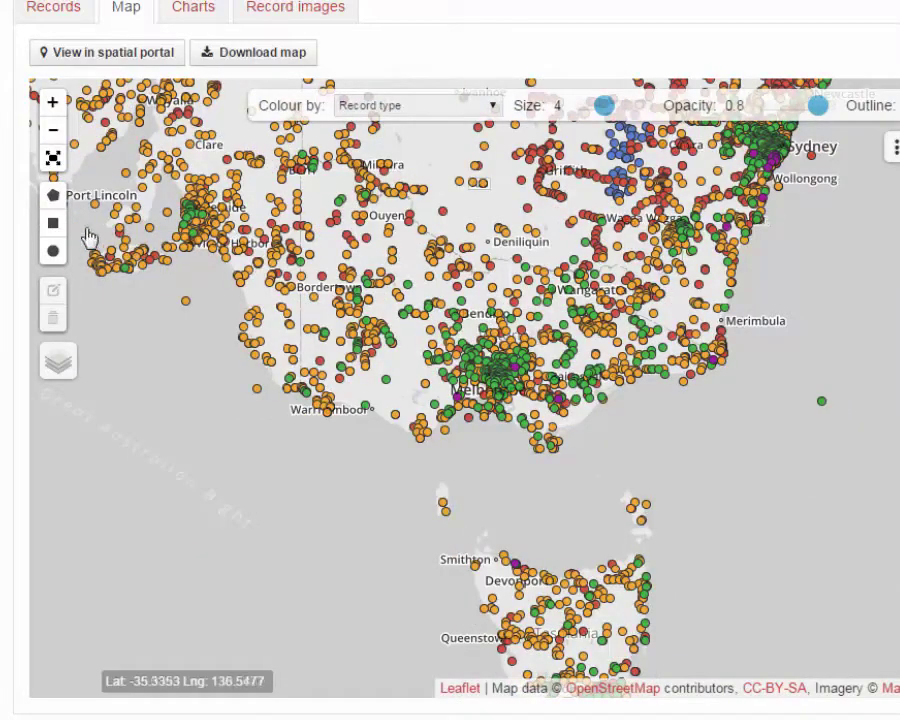
# Draw a rectangle on the coast near Warrnambool and search for records within it
pyautogui.click(52, 226)
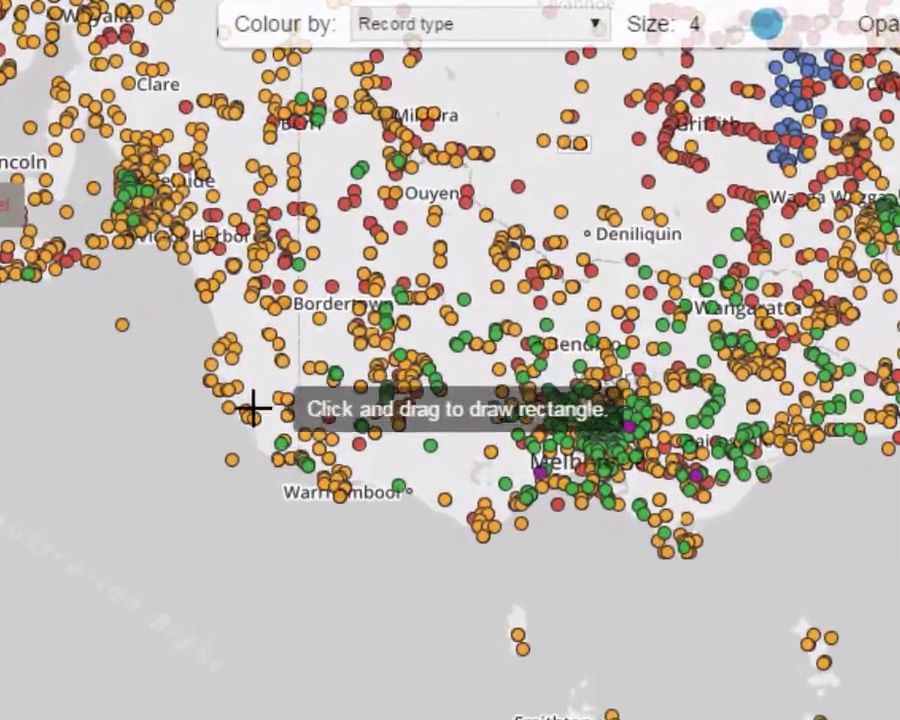
pyautogui.moveTo(304, 419)
pyautogui.mouseDown()
pyautogui.moveTo(480, 506)
pyautogui.moveTo(578, 580)
pyautogui.moveTo(591, 563)
pyautogui.moveTo(575, 562)
pyautogui.moveTo(583, 577)
pyautogui.mouseUp()
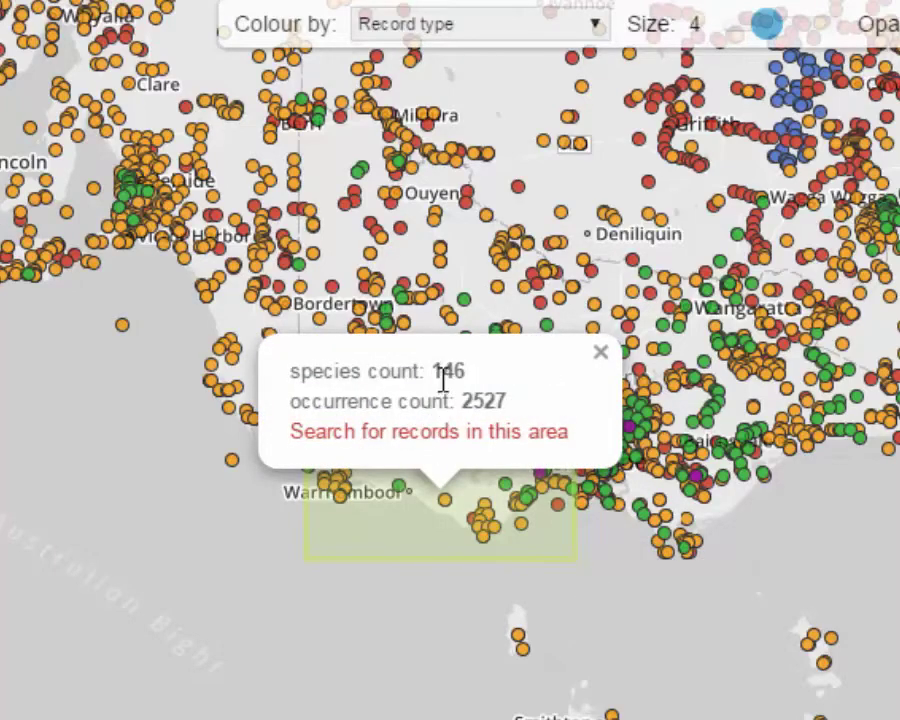
pyautogui.click(477, 437)
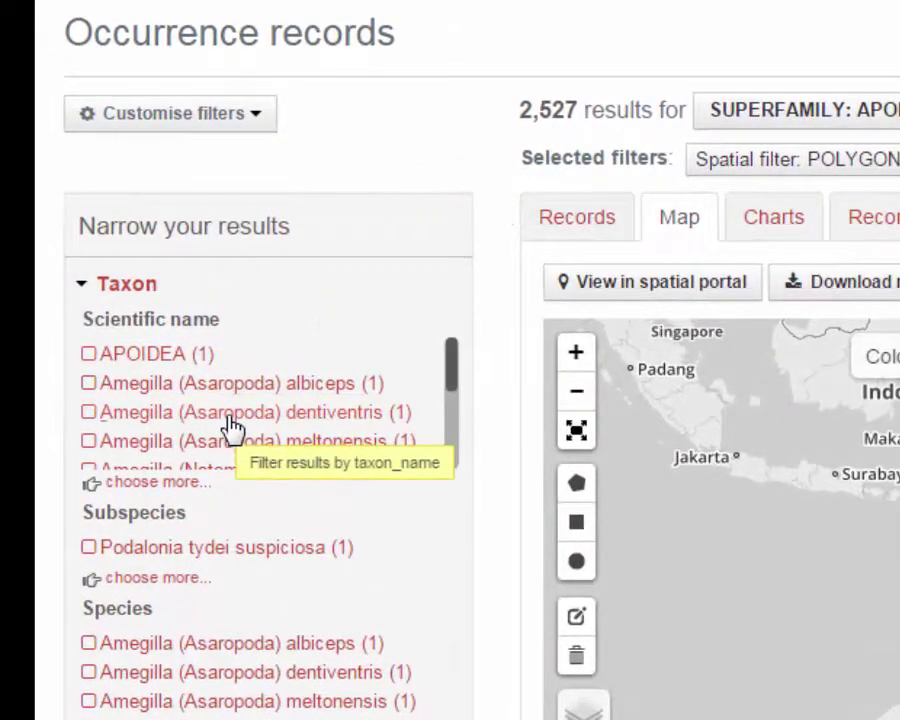
# Select 'chlorocyanea' from the area's full scientific-name list, then switch to the PaDIL tab
pyautogui.click(153, 490)
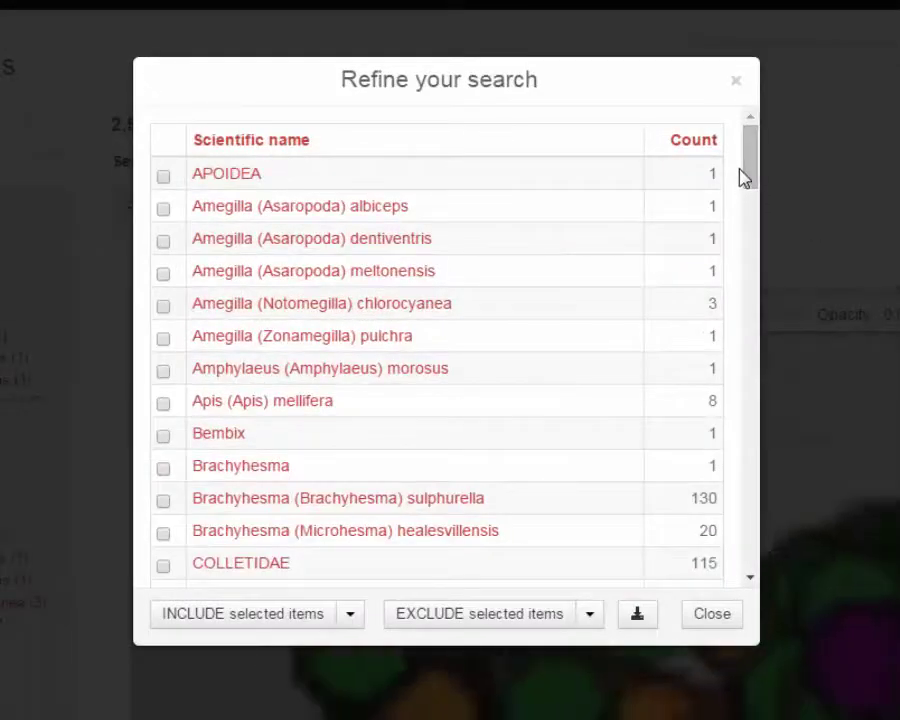
pyautogui.moveTo(747, 165)
pyautogui.mouseDown()
pyautogui.moveTo(769, 325)
pyautogui.moveTo(763, 207)
pyautogui.moveTo(752, 174)
pyautogui.mouseUp()
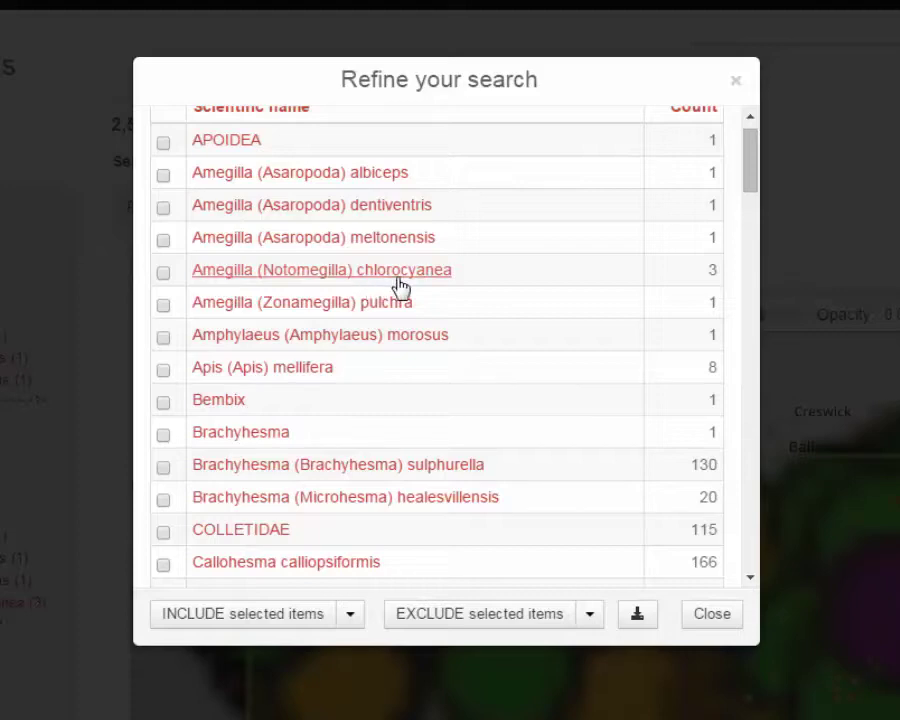
pyautogui.moveTo(454, 270); pyautogui.dragTo(362, 283)
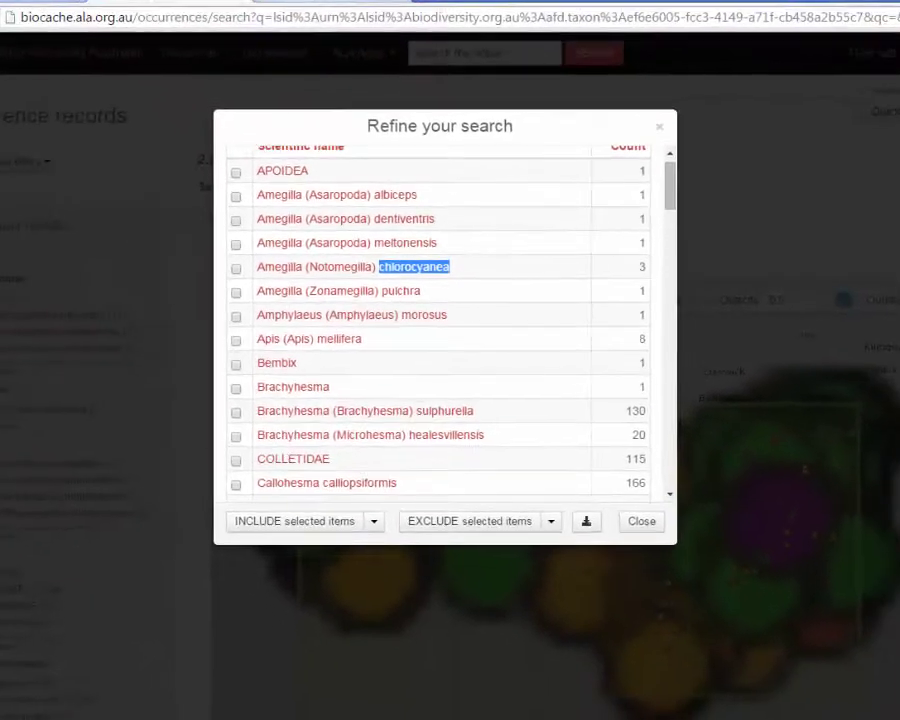
pyautogui.click(362, 34)
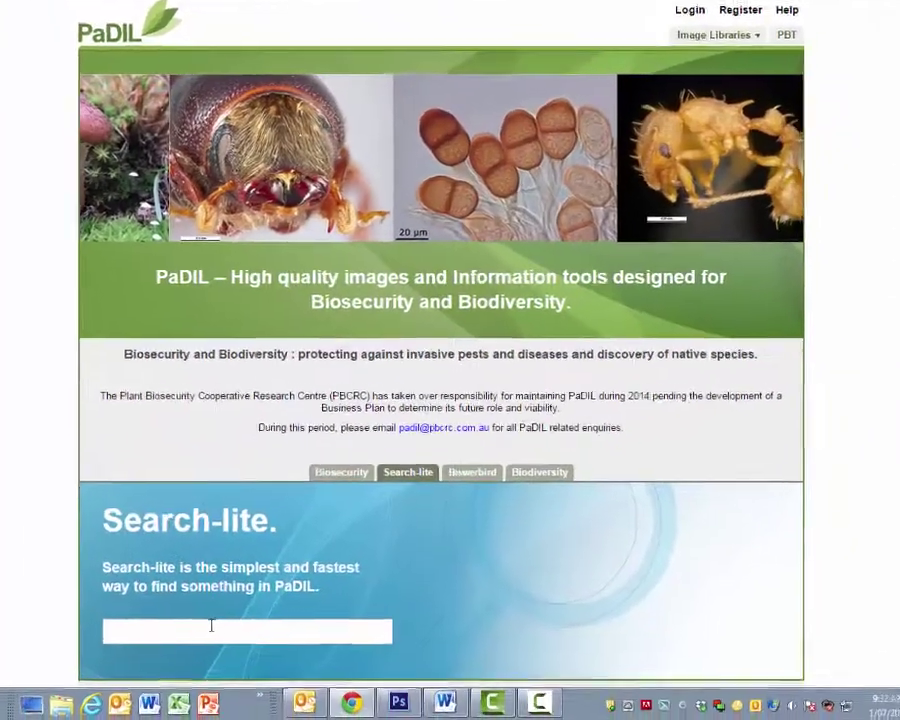
# Search PaDIL for 'chlorocyanea' and open the Blue banded bee species page
pyautogui.click(226, 646)
pyautogui.write('chlorocyanea')
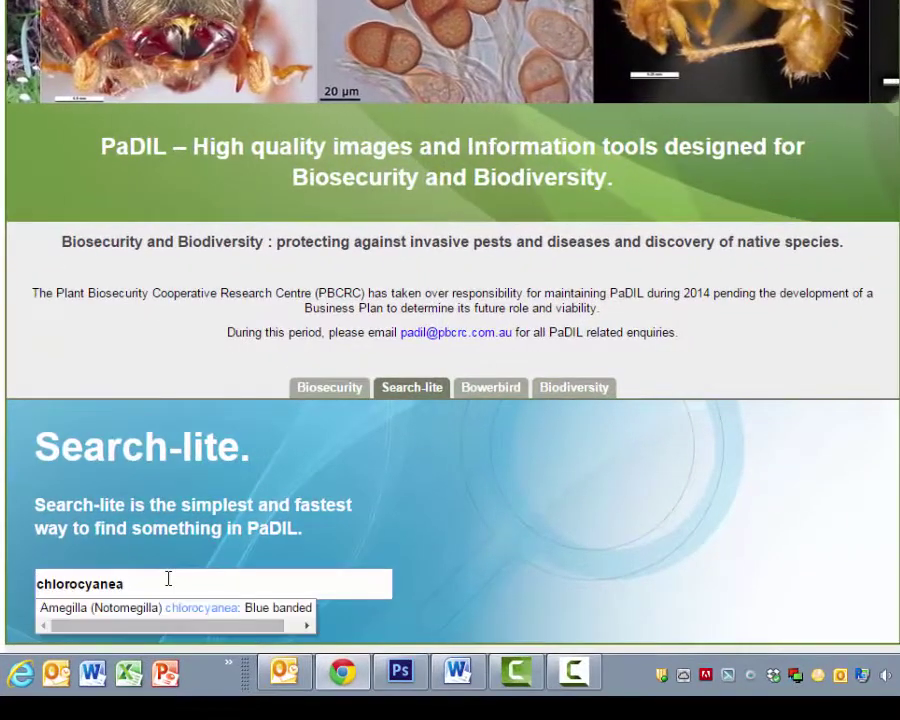
pyautogui.click(182, 615)
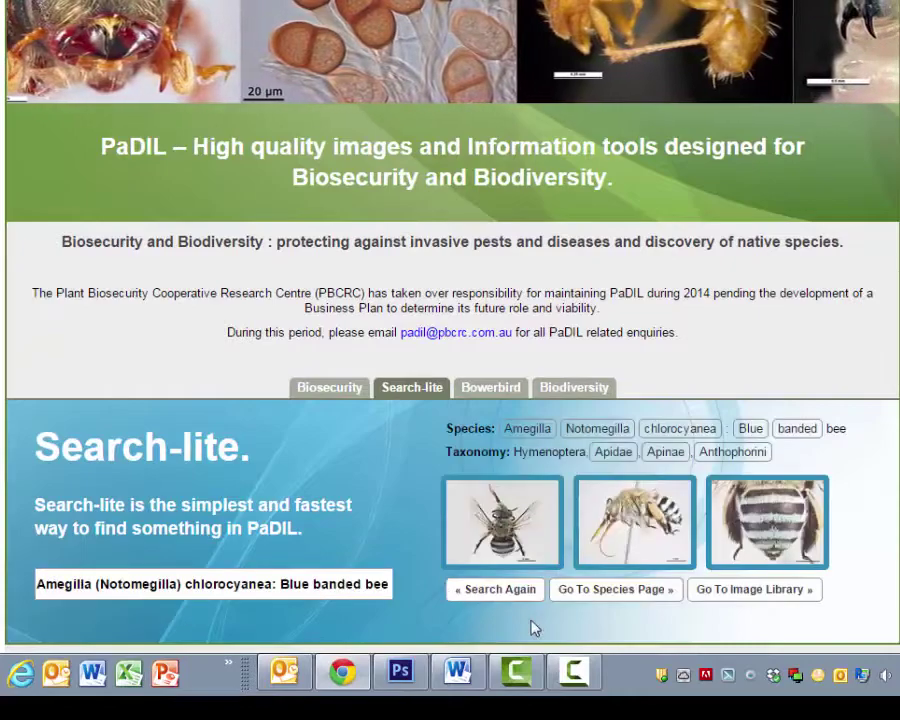
pyautogui.click(666, 590)
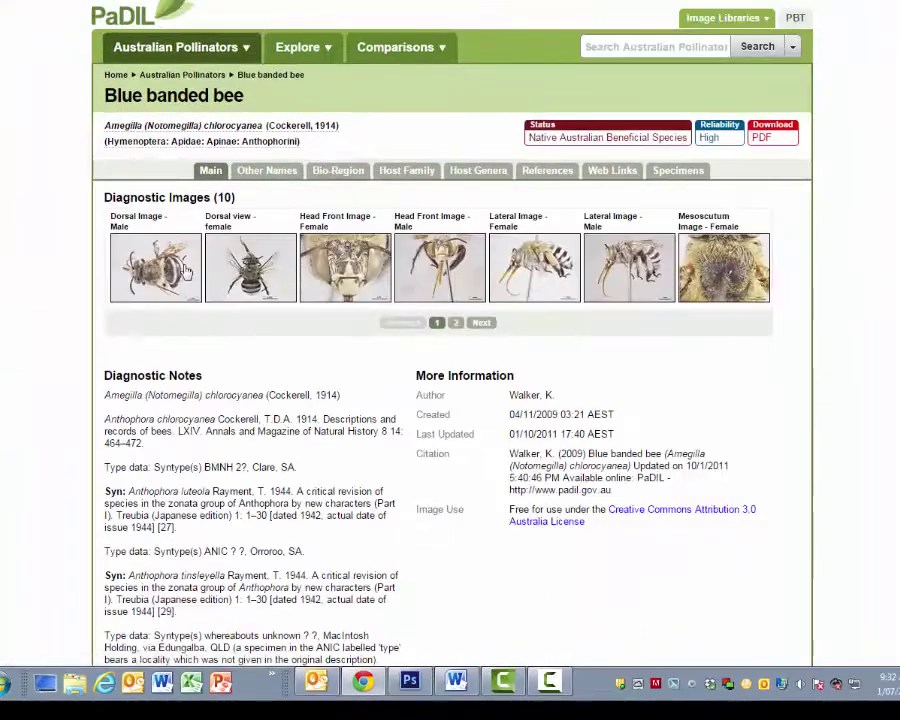
# Enlarge the male dorsal image and browse through the Blue banded bee diagnostic images
pyautogui.click(185, 271)
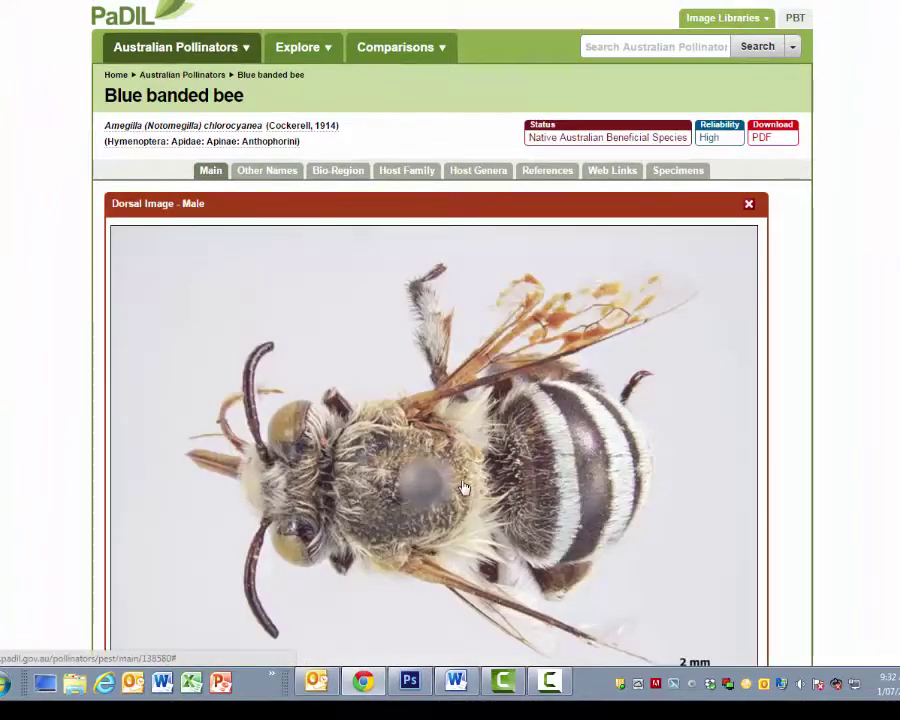
pyautogui.scroll(-1, 707, 408)
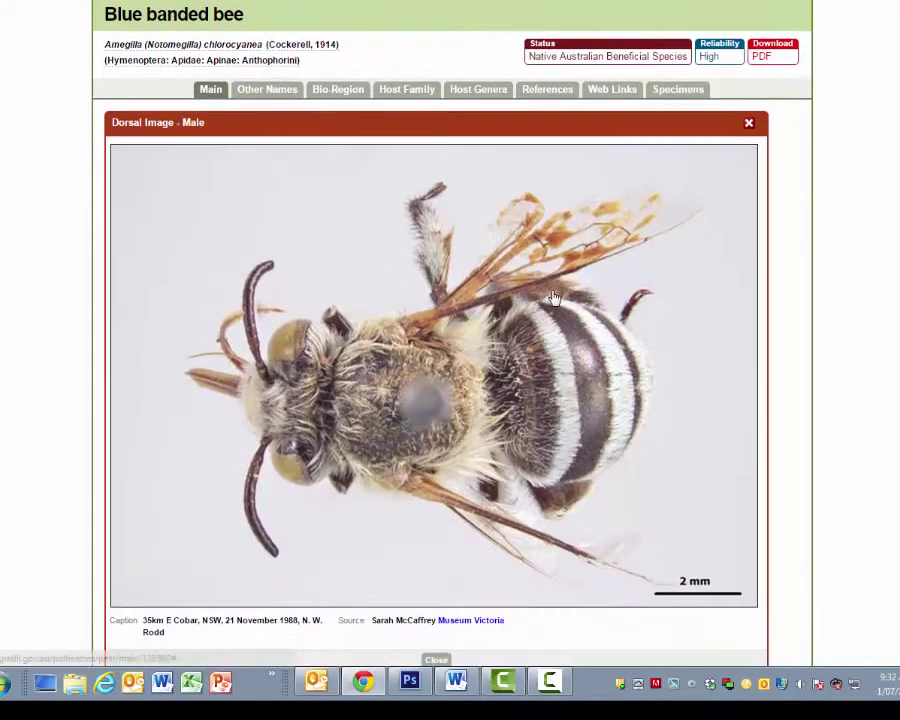
pyautogui.click(389, 209)
pyautogui.click(592, 447)
pyautogui.click(592, 447)
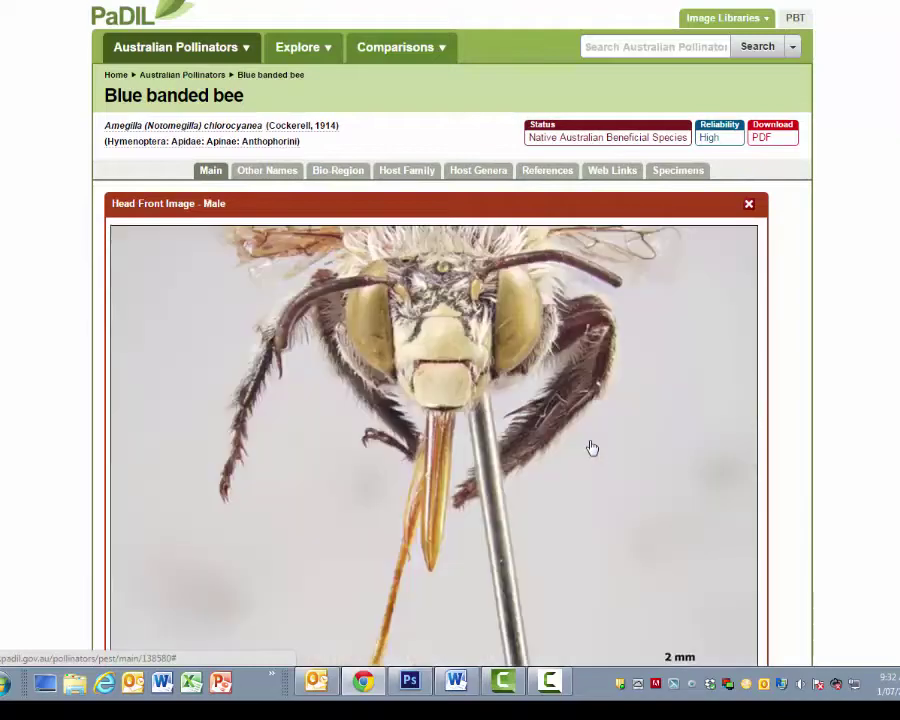
pyautogui.click(592, 447)
pyautogui.click(592, 447)
pyautogui.click(592, 447)
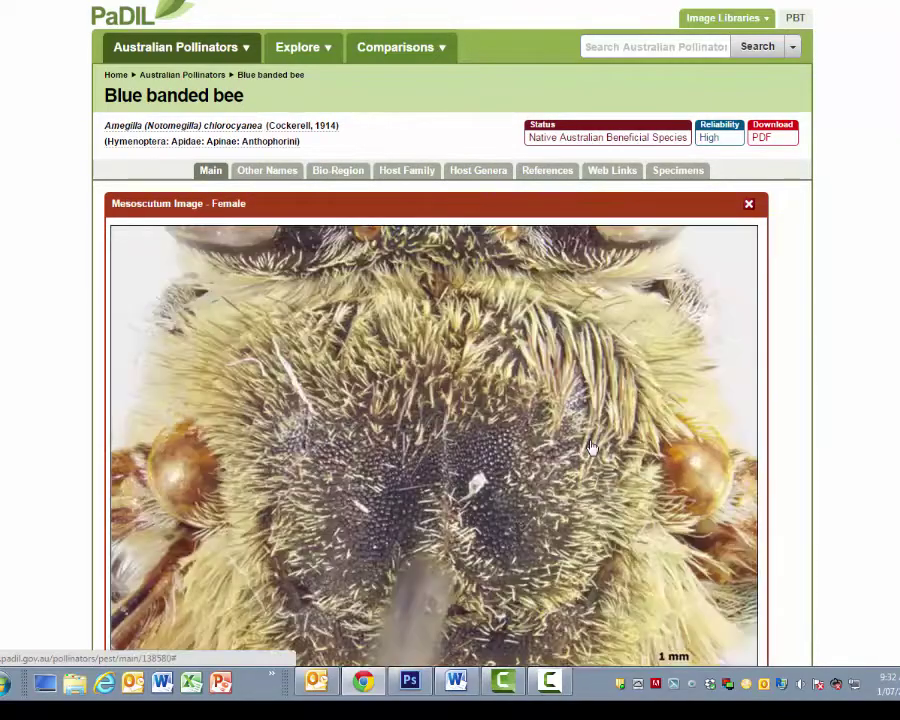
pyautogui.click(592, 447)
pyautogui.click(592, 447)
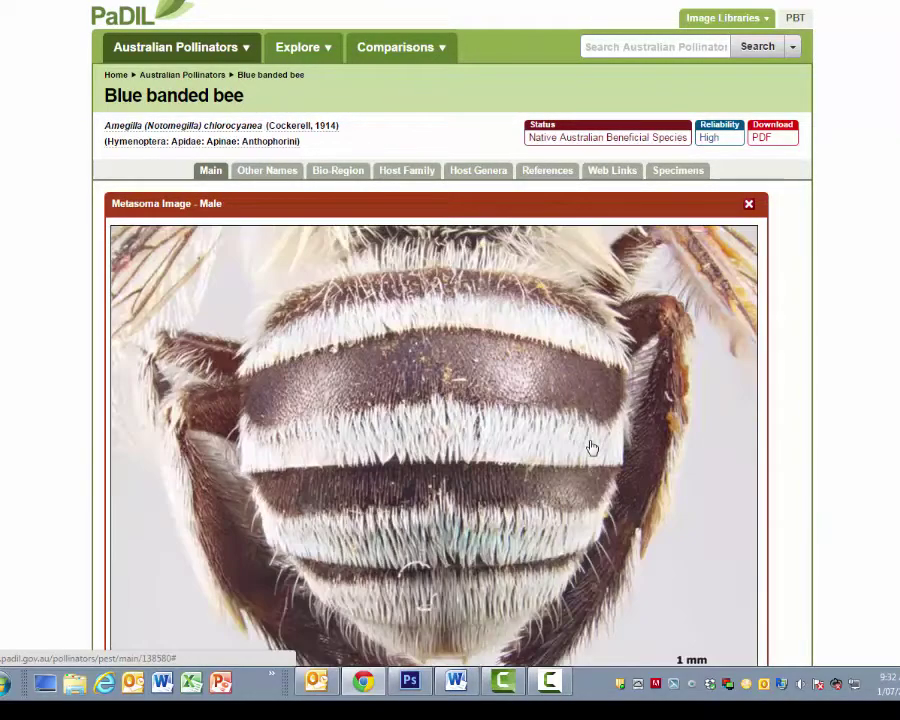
pyautogui.click(592, 447)
pyautogui.click(592, 447)
pyautogui.click(589, 445)
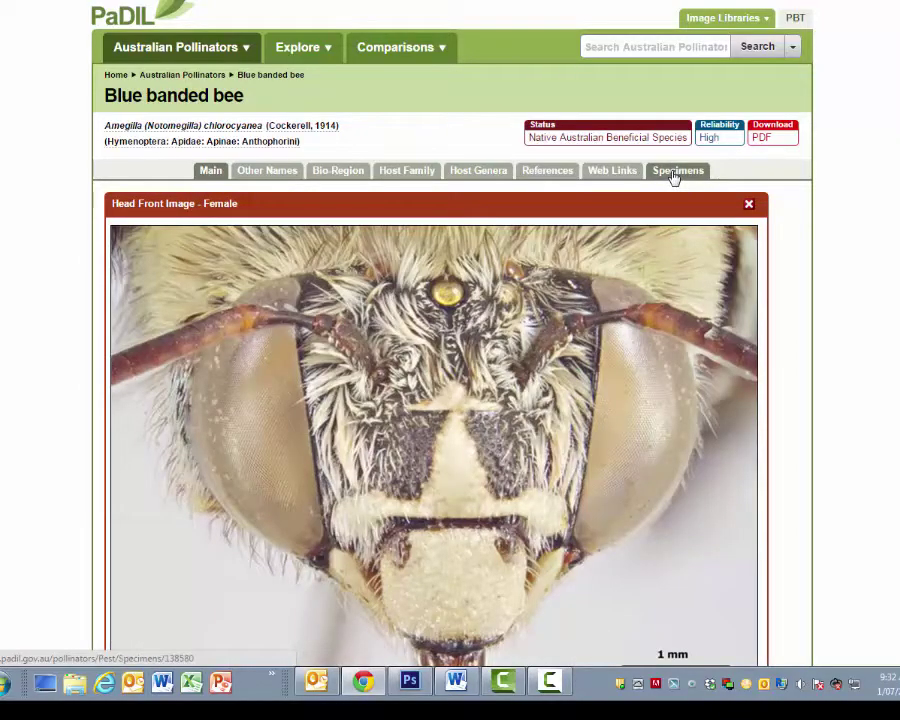
# View the Blue banded bee specimens map, then return to the Australian Pollinators search page
pyautogui.click(675, 172)
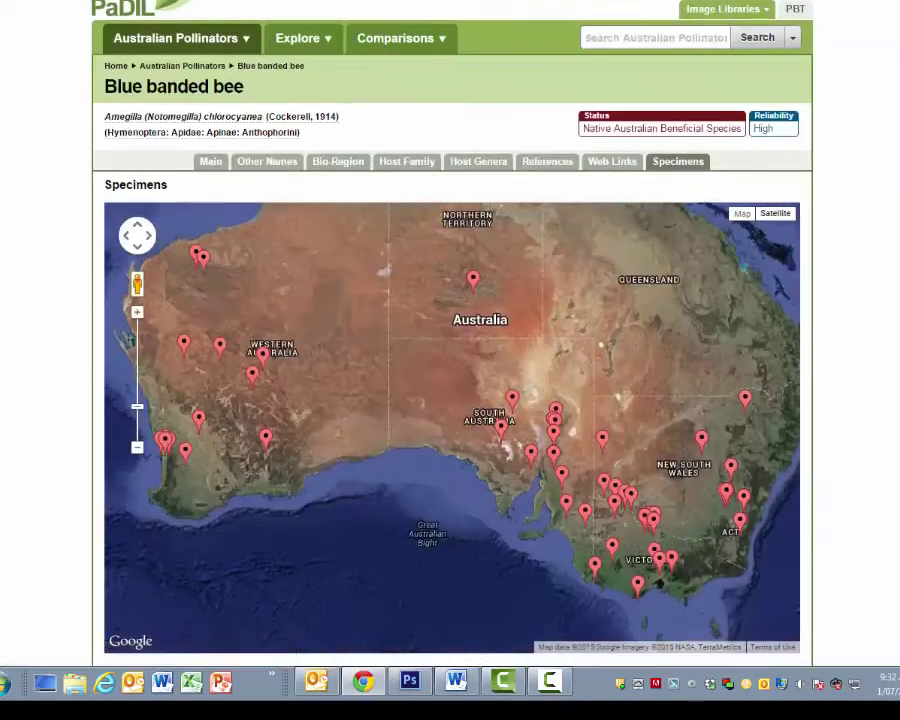
pyautogui.scroll(-2, 850, 400)
pyautogui.scroll(1, 850, 400)
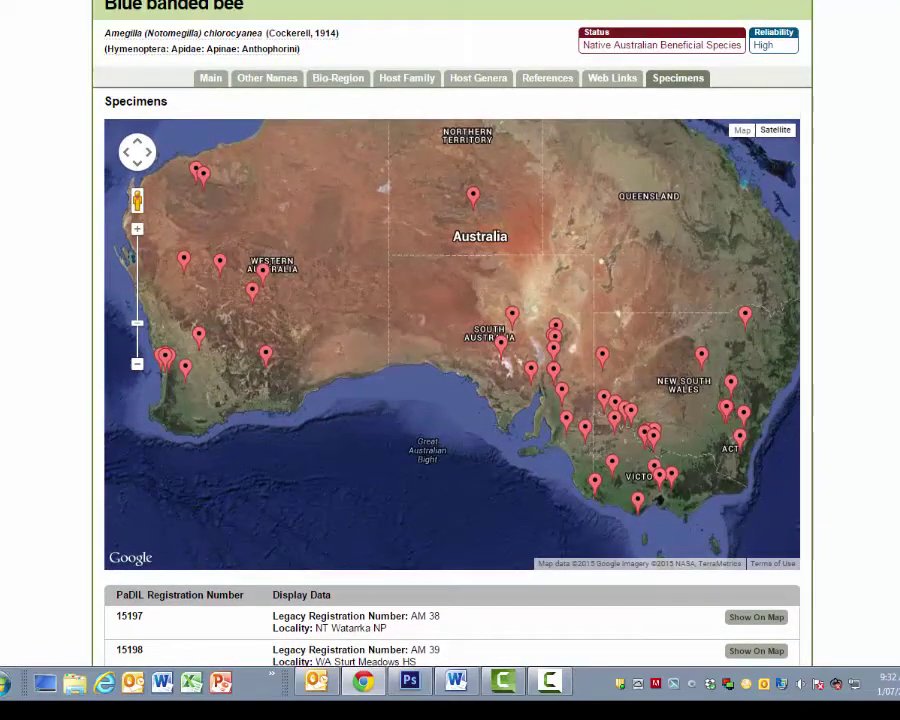
pyautogui.scroll(1, 850, 400)
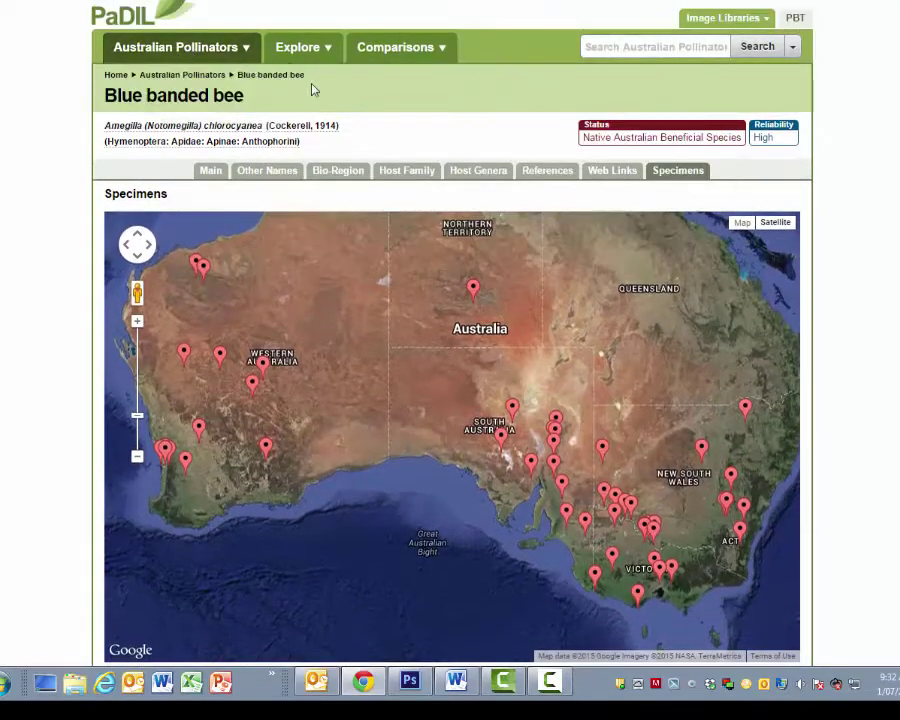
pyautogui.click(199, 77)
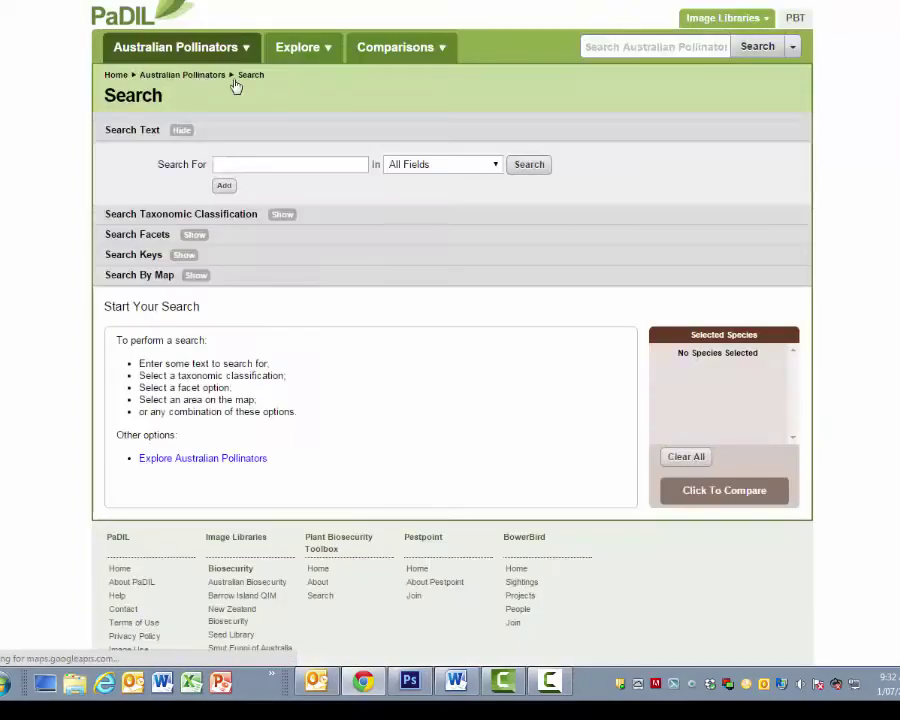
# Search for 'Lasiogl' limited to Scientific Name
pyautogui.moveTo(710, 20)
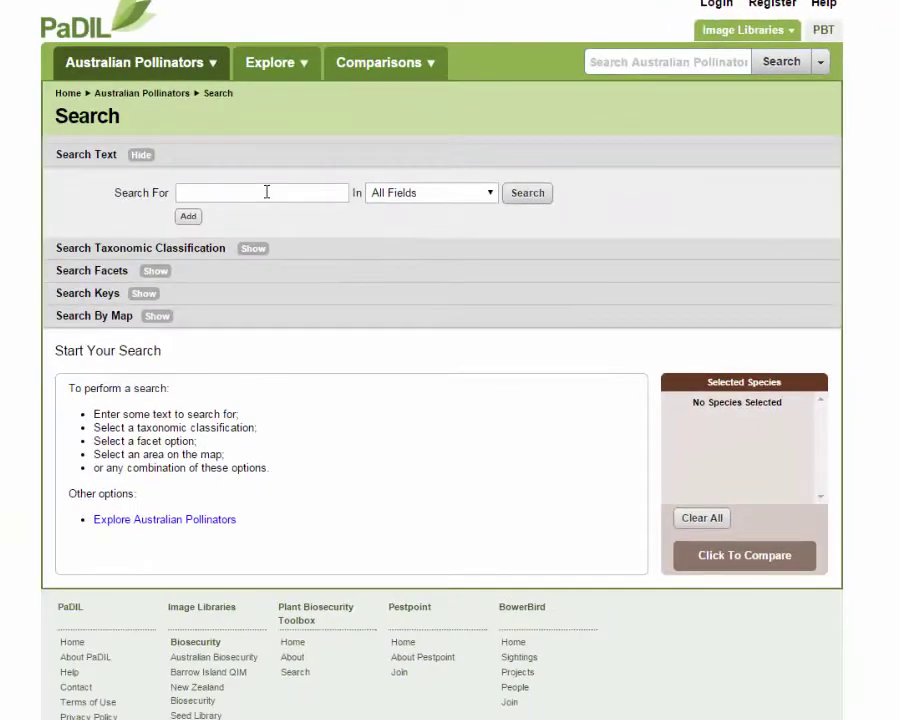
pyautogui.click(266, 192)
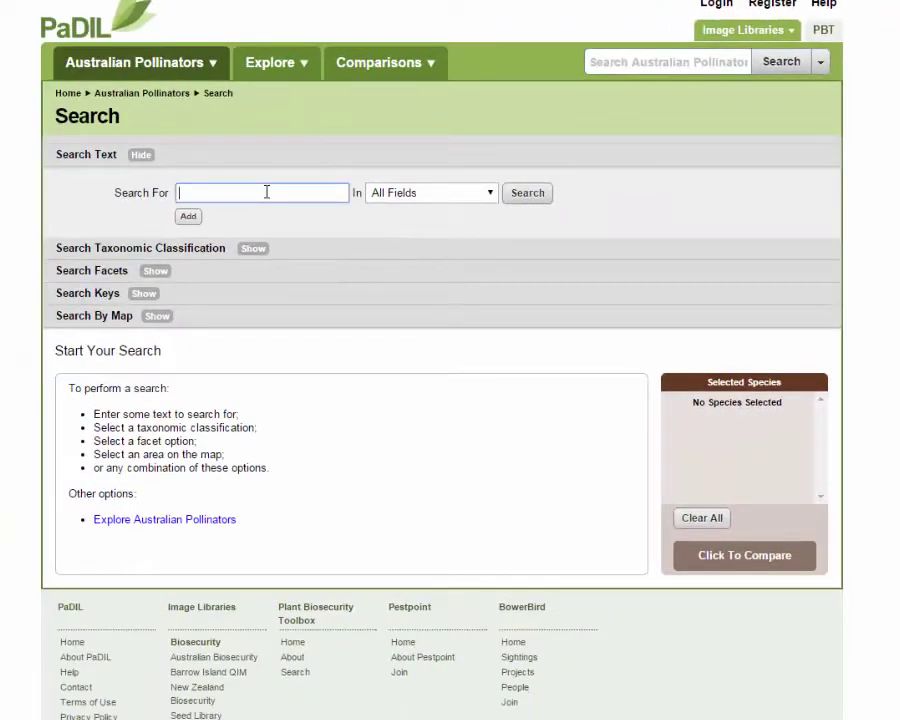
pyautogui.write('Lasioglossum')
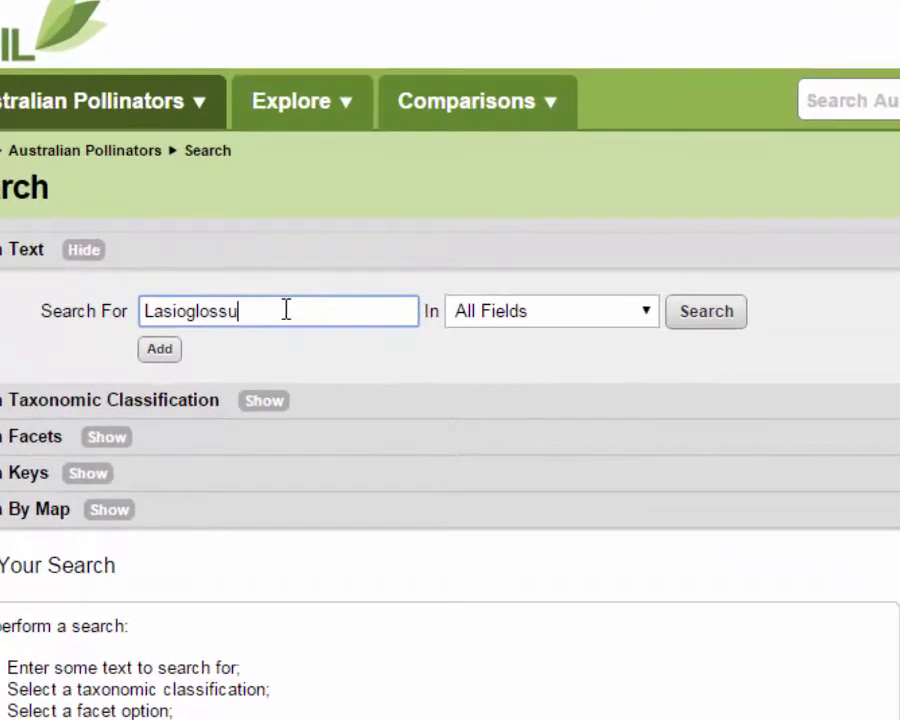
pyautogui.click(645, 313)
pyautogui.click(610, 388)
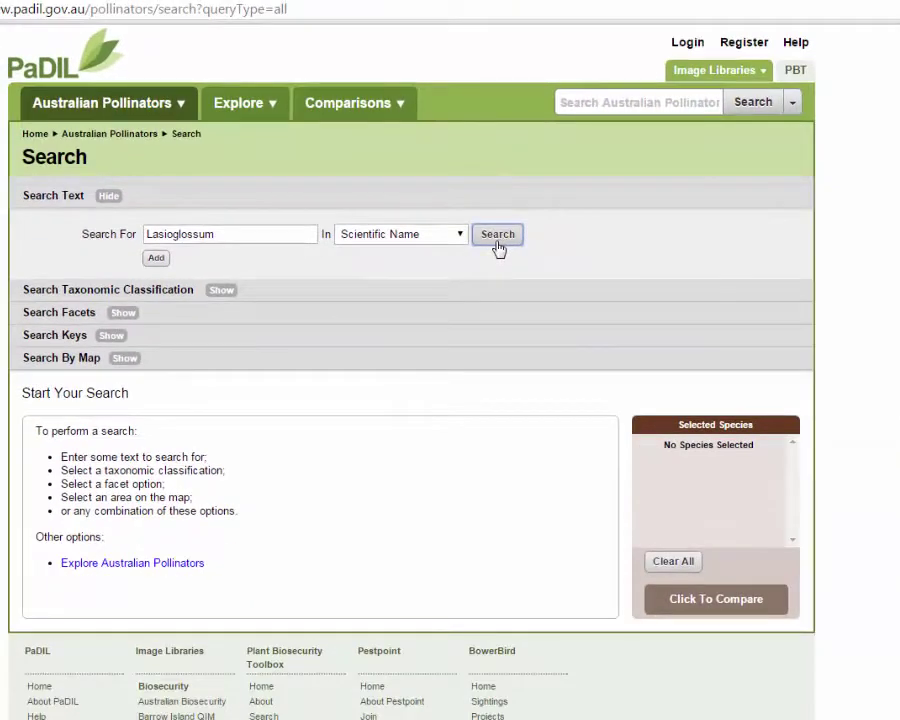
pyautogui.click(497, 243)
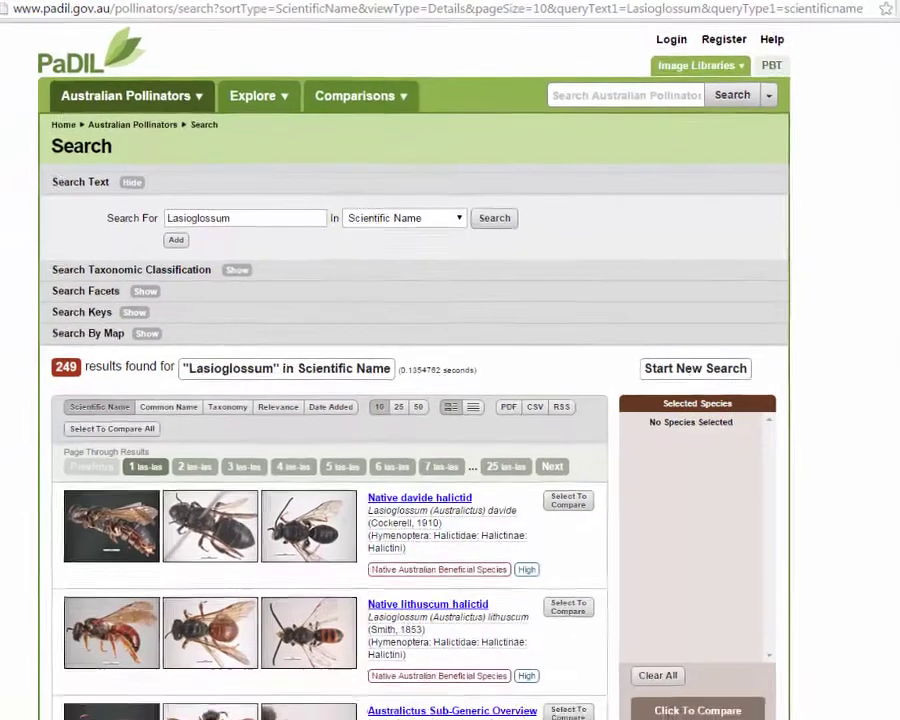
# Replace the search term with 'Austrevylaeus' and run the search again
pyautogui.scroll(-4, 878, 258)
pyautogui.scroll(4, 884, 236)
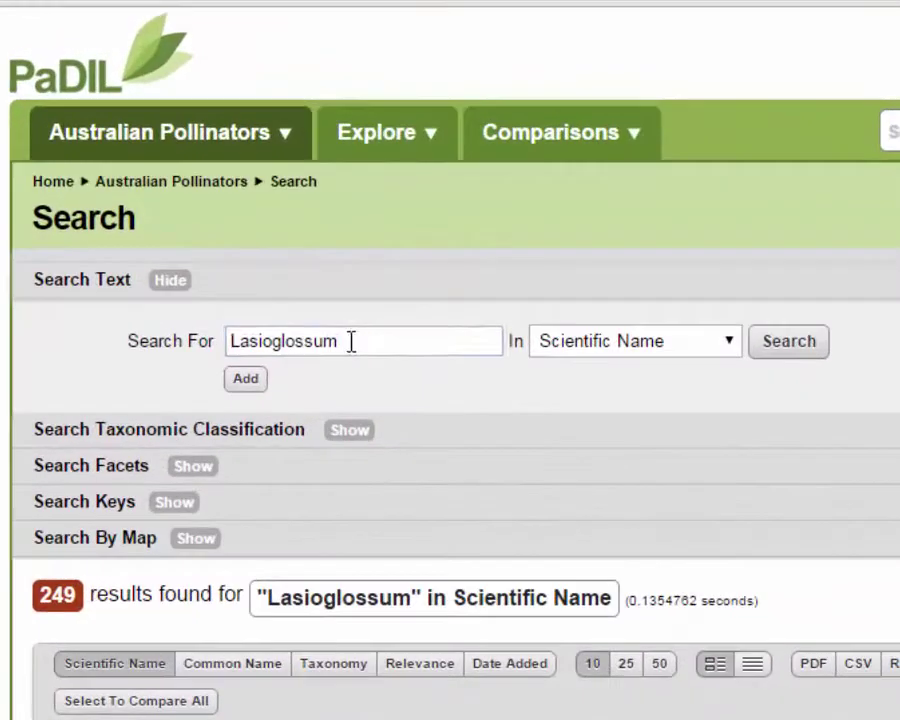
pyautogui.click(299, 270)
pyautogui.moveTo(299, 270); pyautogui.dragTo(203, 243)
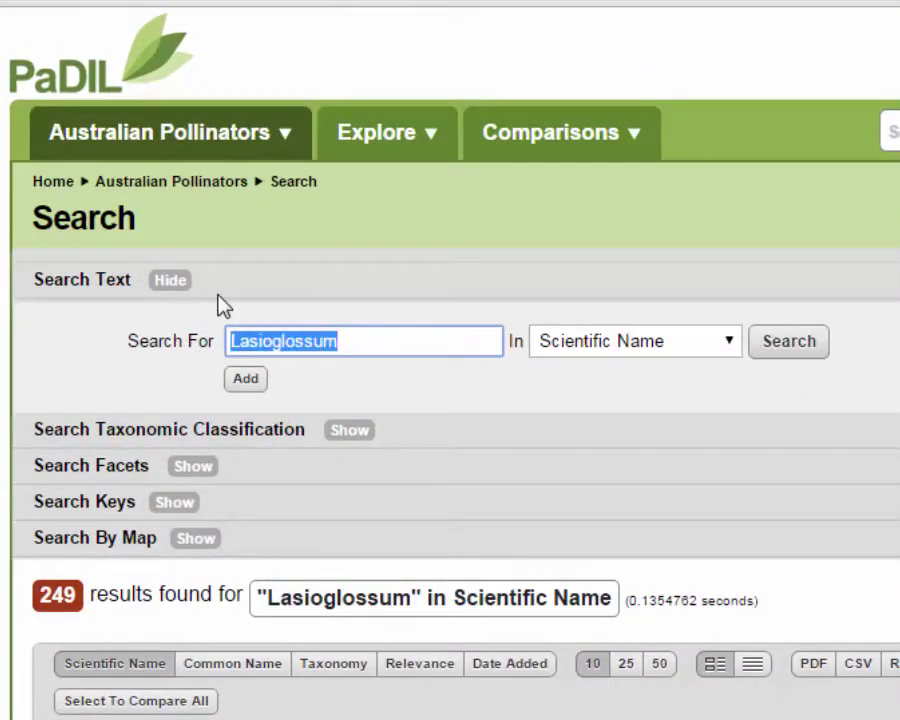
pyautogui.press('BackSpace')
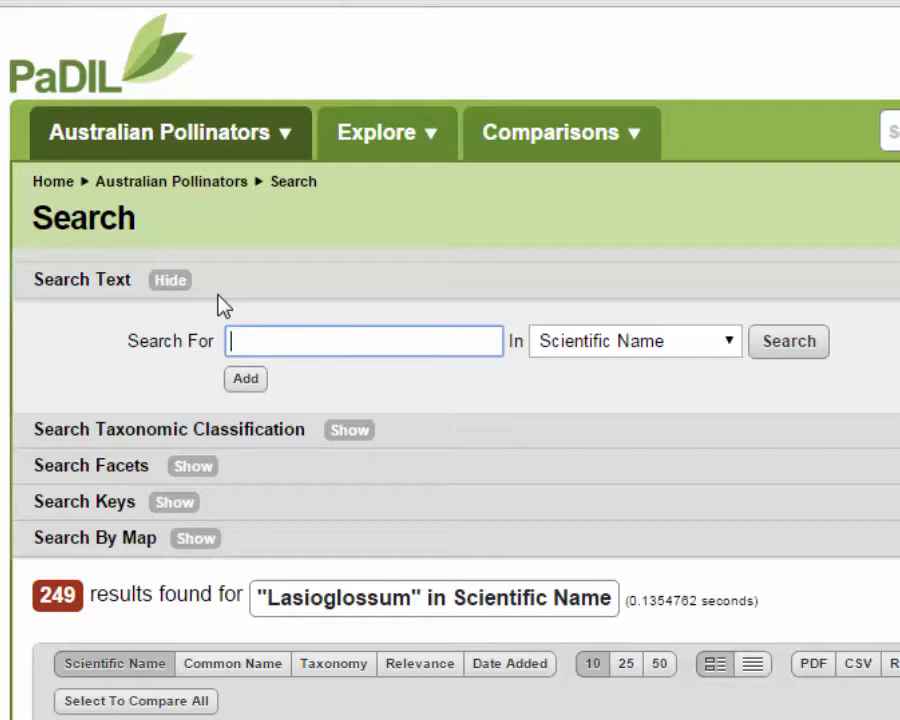
pyautogui.write('A')
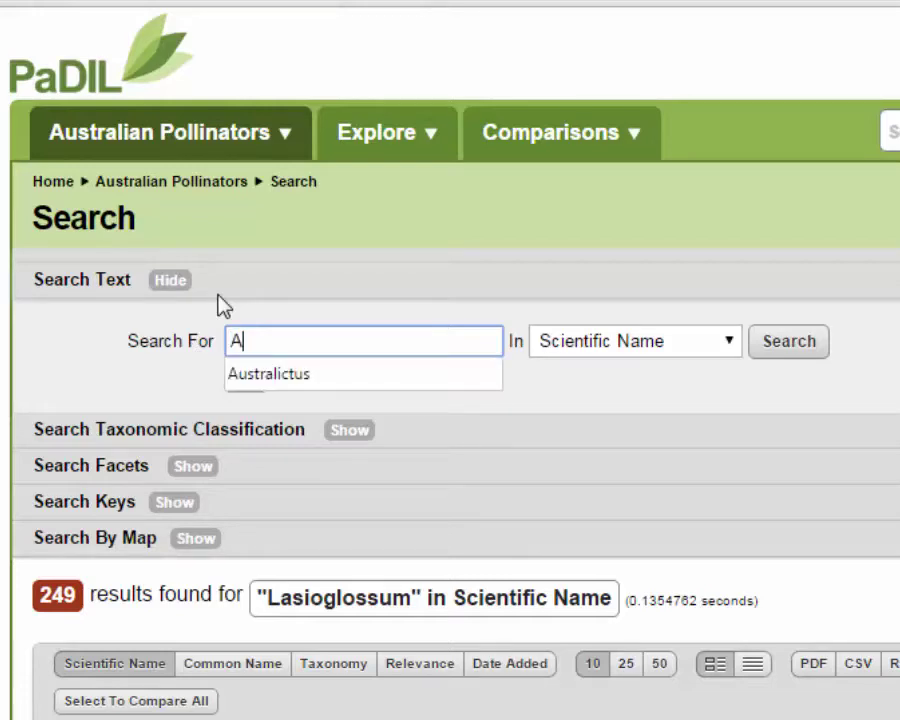
pyautogui.write('uste')
pyautogui.press('BackSpace')
pyautogui.write('revylaeus')
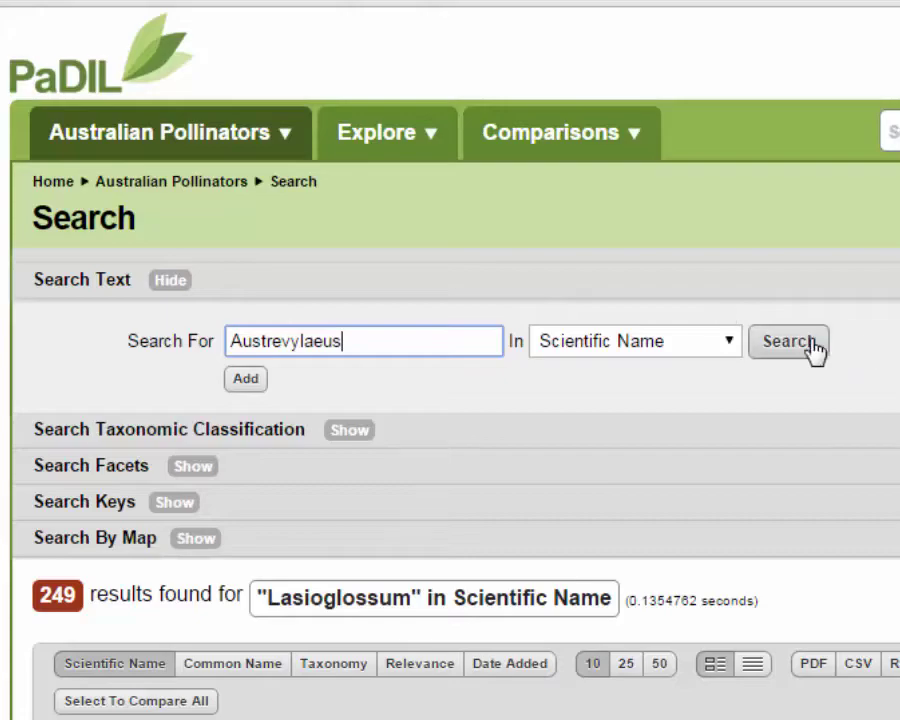
pyautogui.click(810, 346)
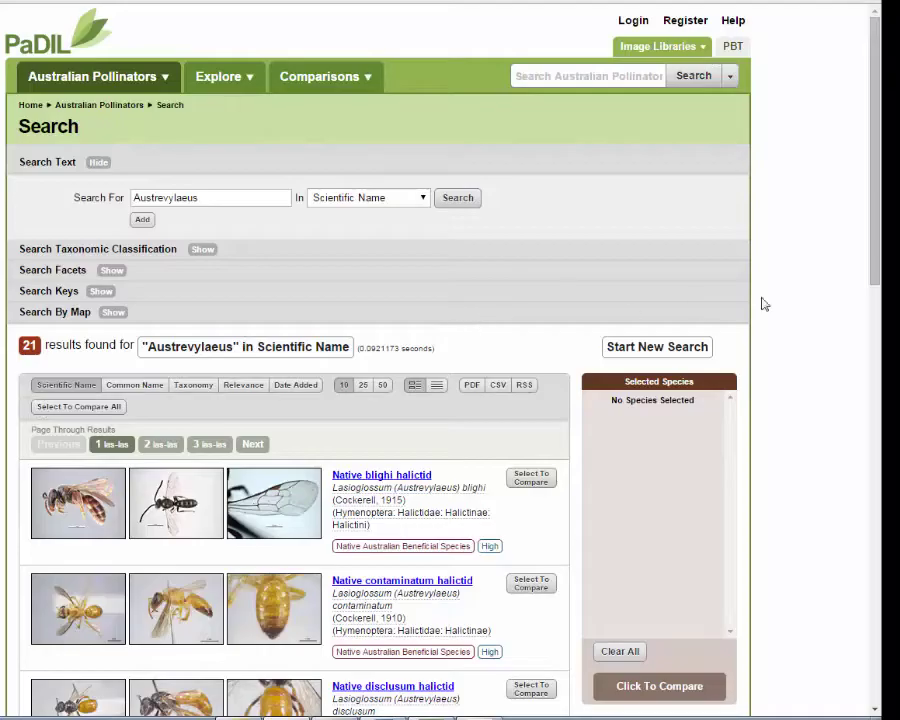
pyautogui.moveTo(875, 270); pyautogui.dragTo(875, 343)
pyautogui.moveTo(869, 403); pyautogui.dragTo(870, 464)
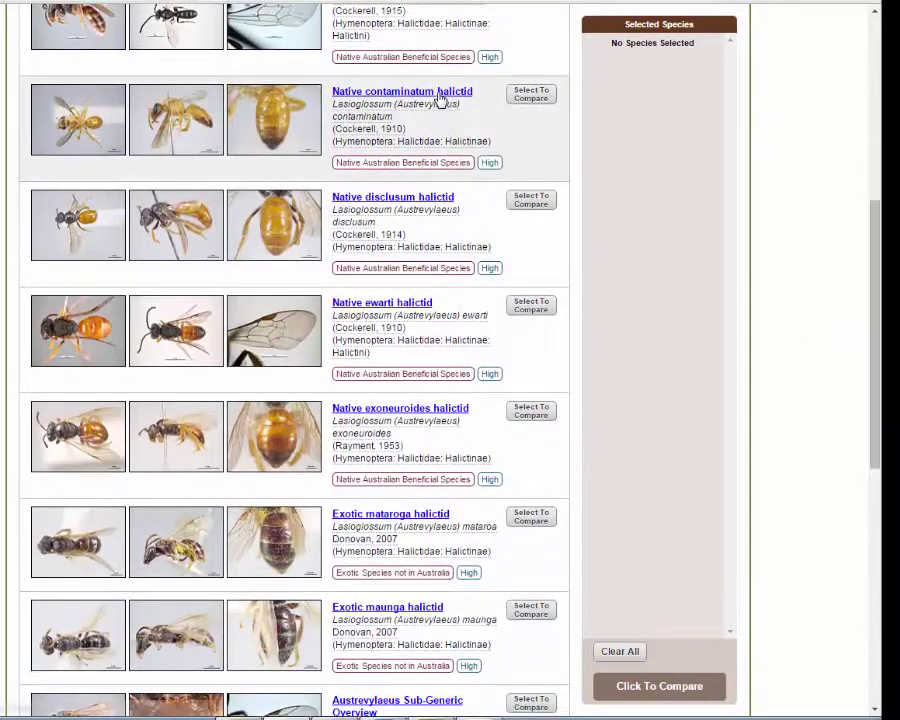
pyautogui.click(441, 92)
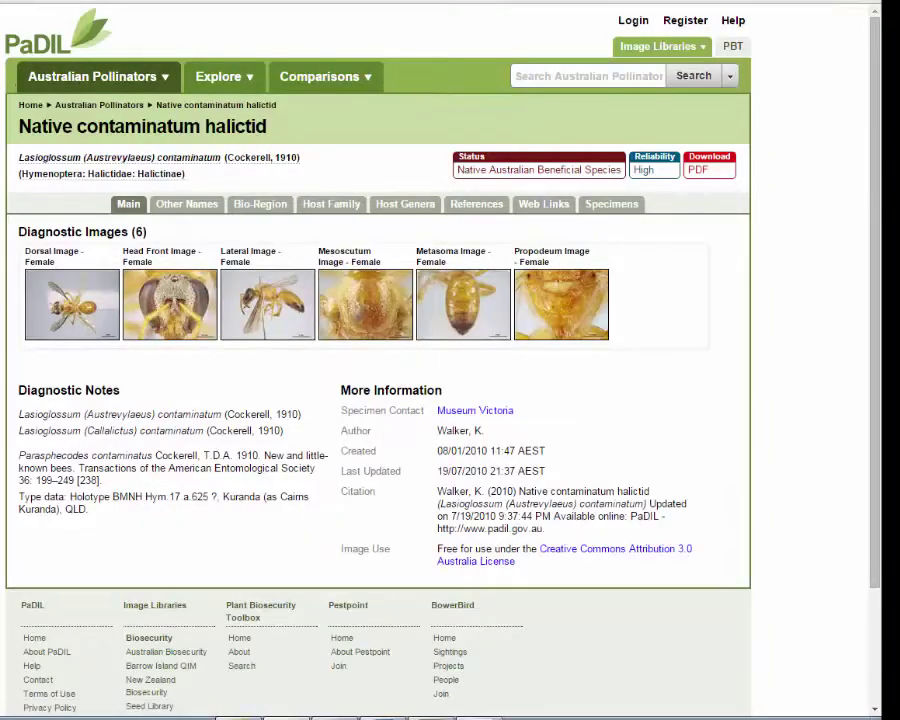
pyautogui.click(216, 316)
pyautogui.click(392, 390)
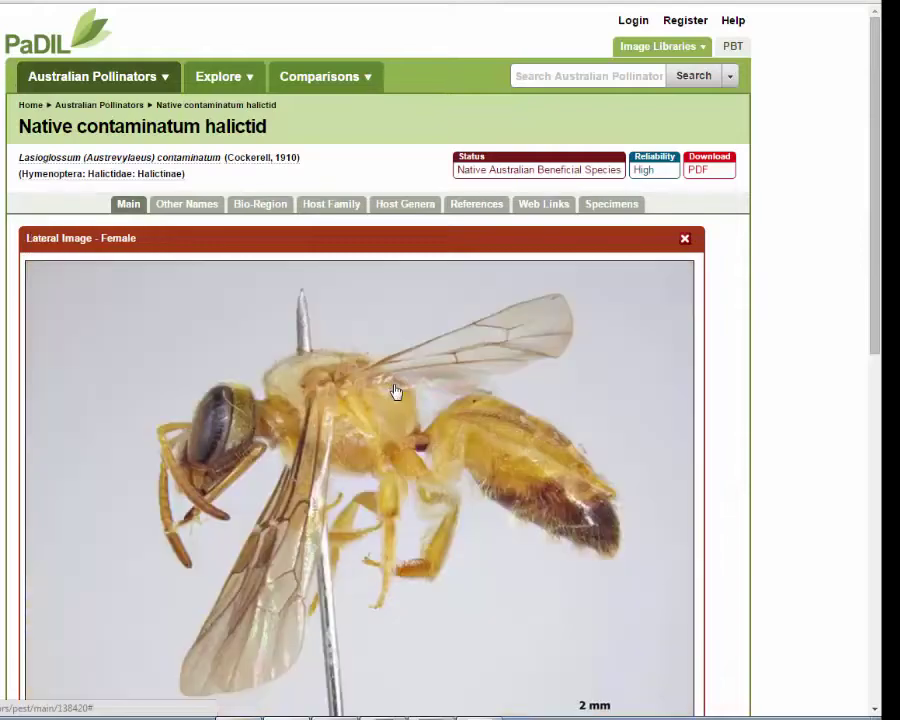
pyautogui.click(388, 384)
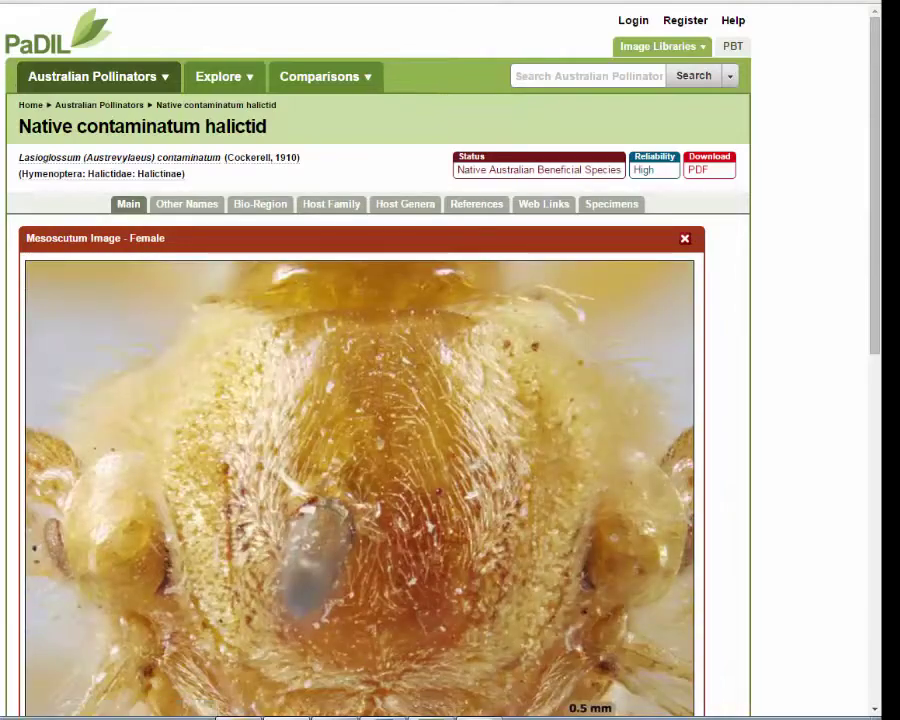
pyautogui.hotkey('alt', 'Left')
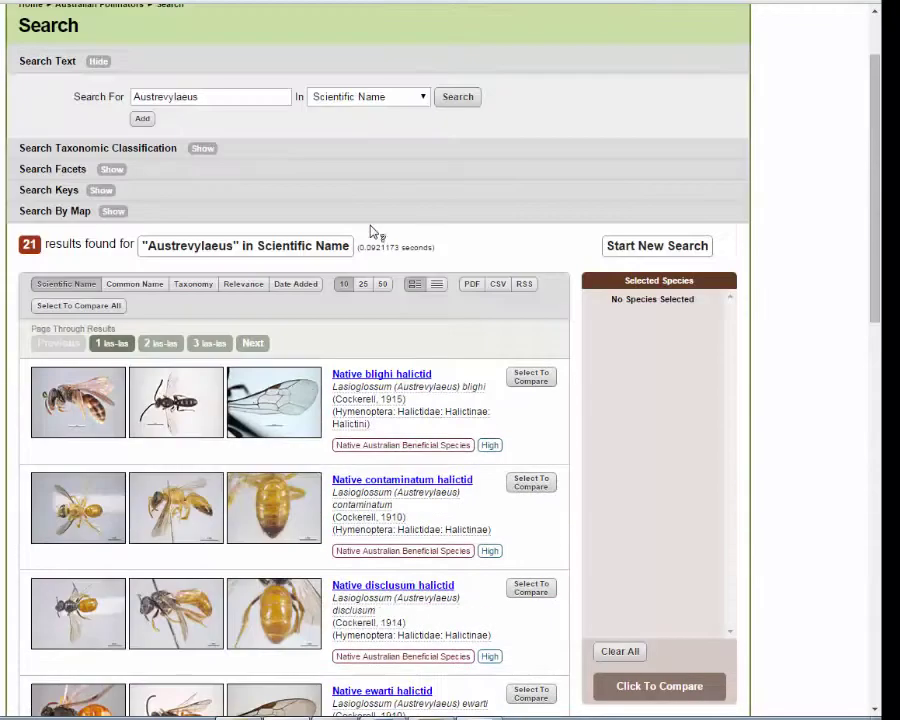
pyautogui.scroll(-2, 372, 231)
# Set the Austrevylaeus results to 25 per page and scroll through all 21 species
pyautogui.scroll(-2, 370, 231)
pyautogui.scroll(5, 370, 231)
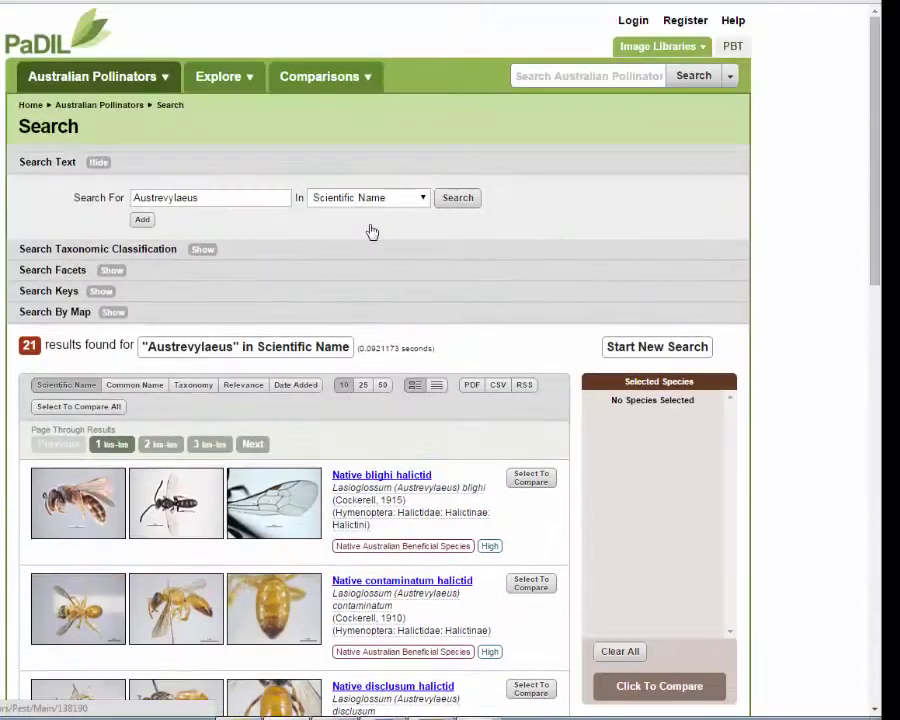
pyautogui.scroll(-1, 370, 231)
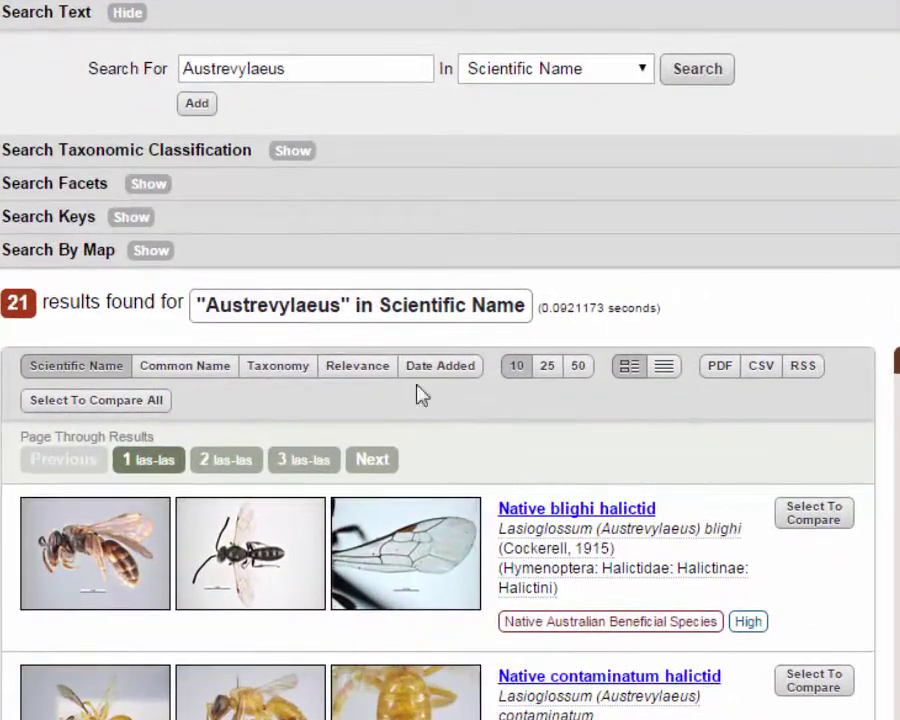
pyautogui.click(547, 366)
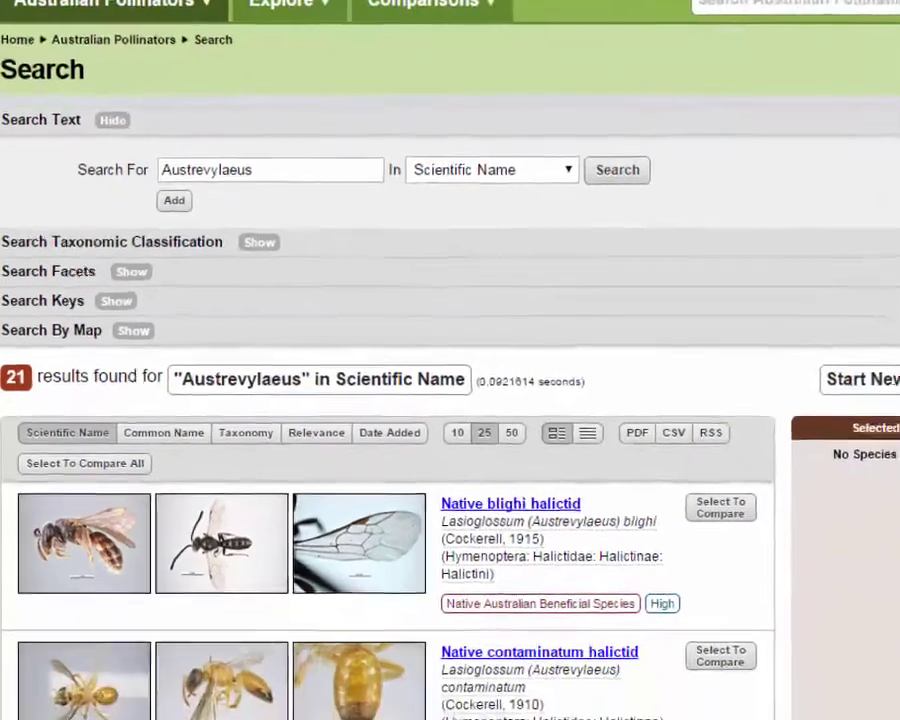
pyautogui.scroll(-10, 320, 400)
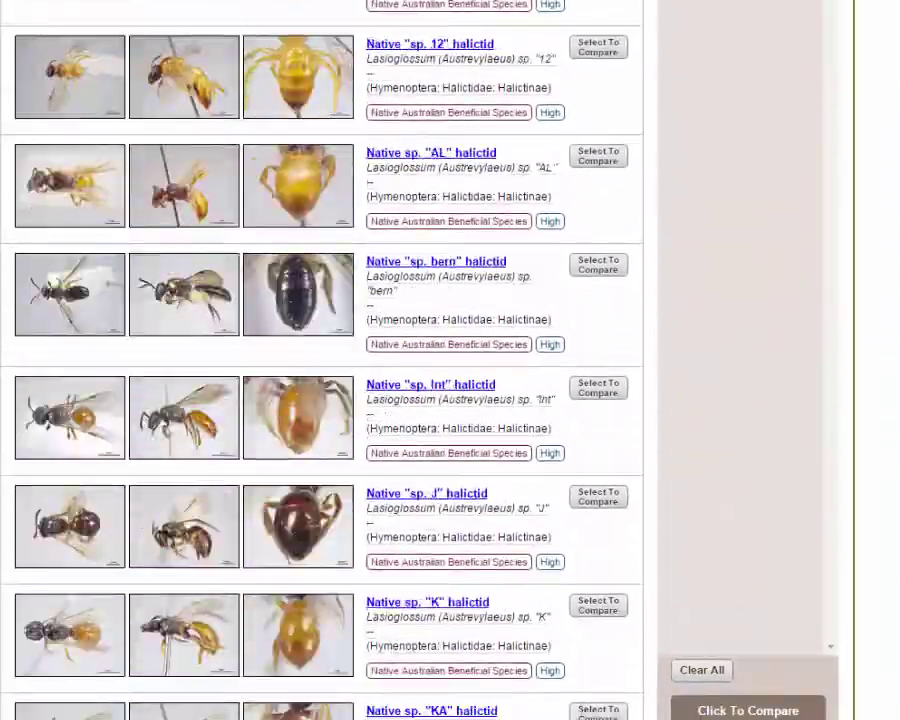
pyautogui.scroll(-5, 320, 360)
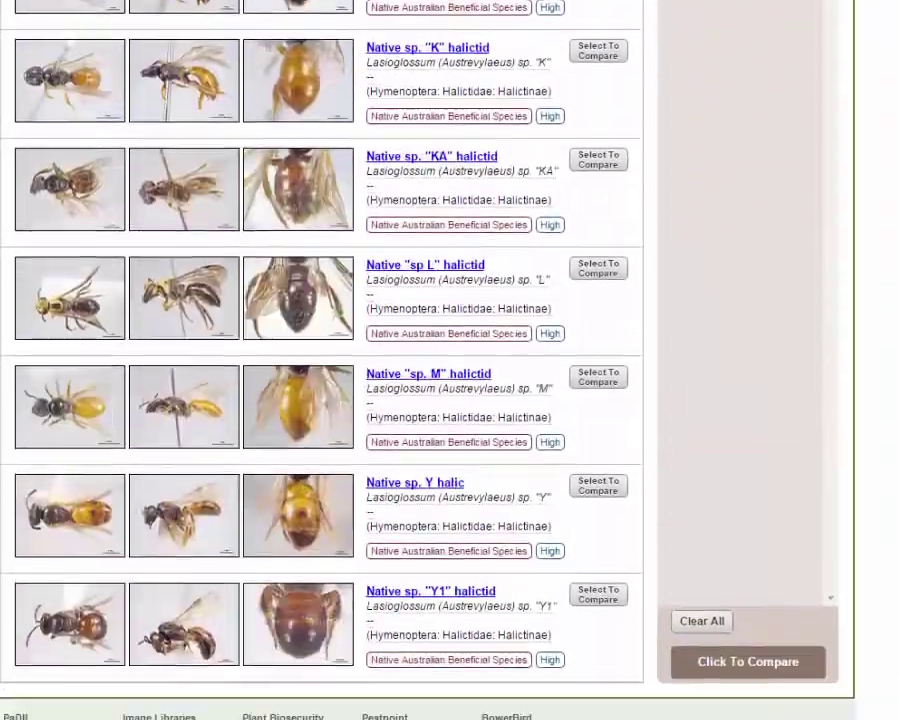
pyautogui.scroll(20, 320, 360)
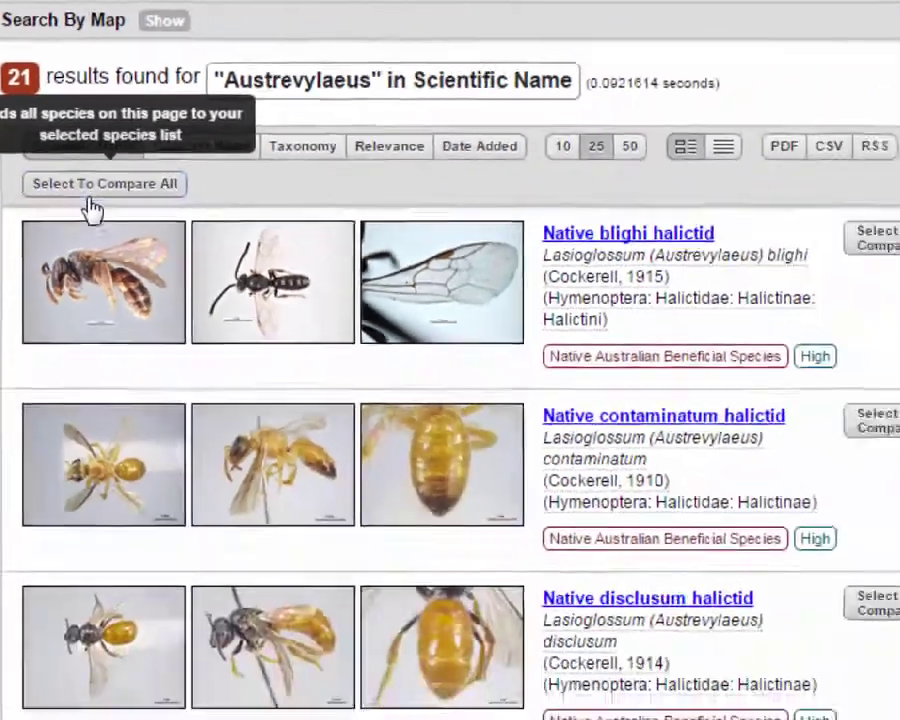
# Select all 21 listed species to compare and open the Compare Selected Species dialog
pyautogui.click(160, 362)
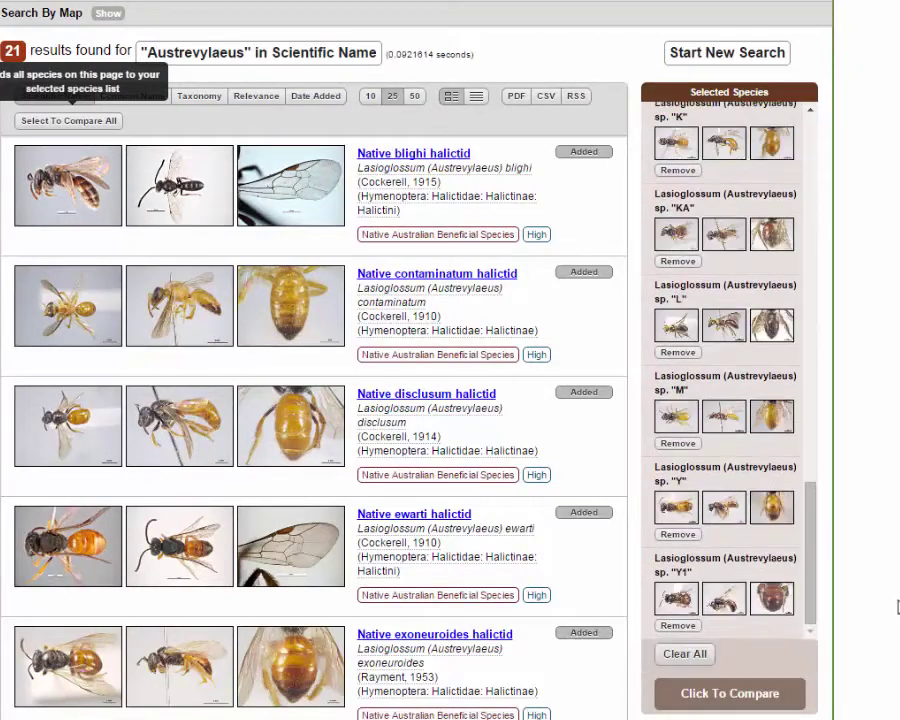
pyautogui.click(727, 700)
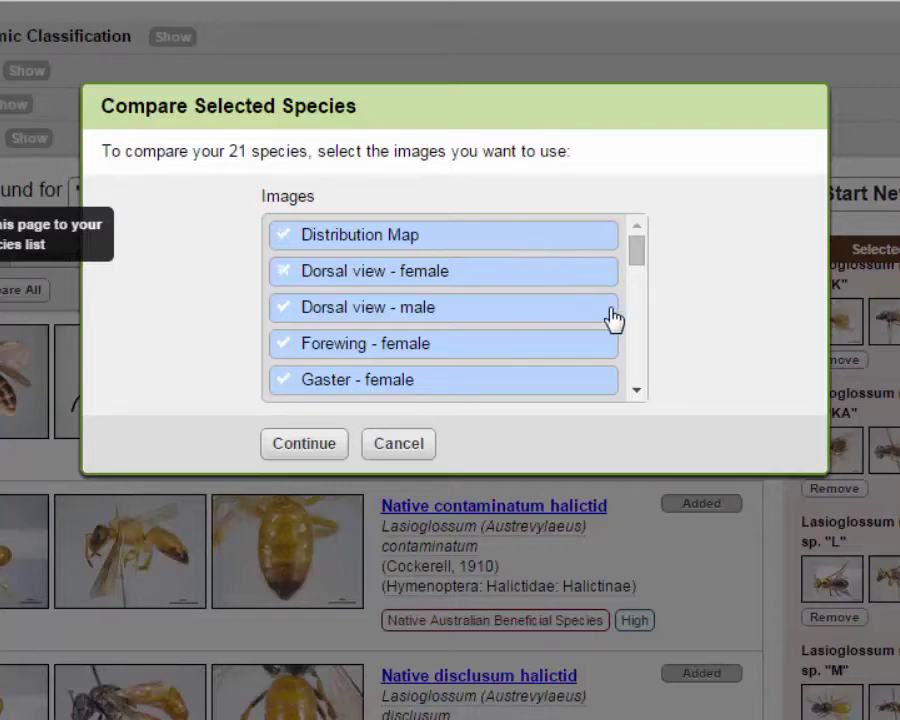
# Deselect Distribution Map, male dorsal, female forewing, gaster, gastral hair and male genitalia views
pyautogui.click(582, 245)
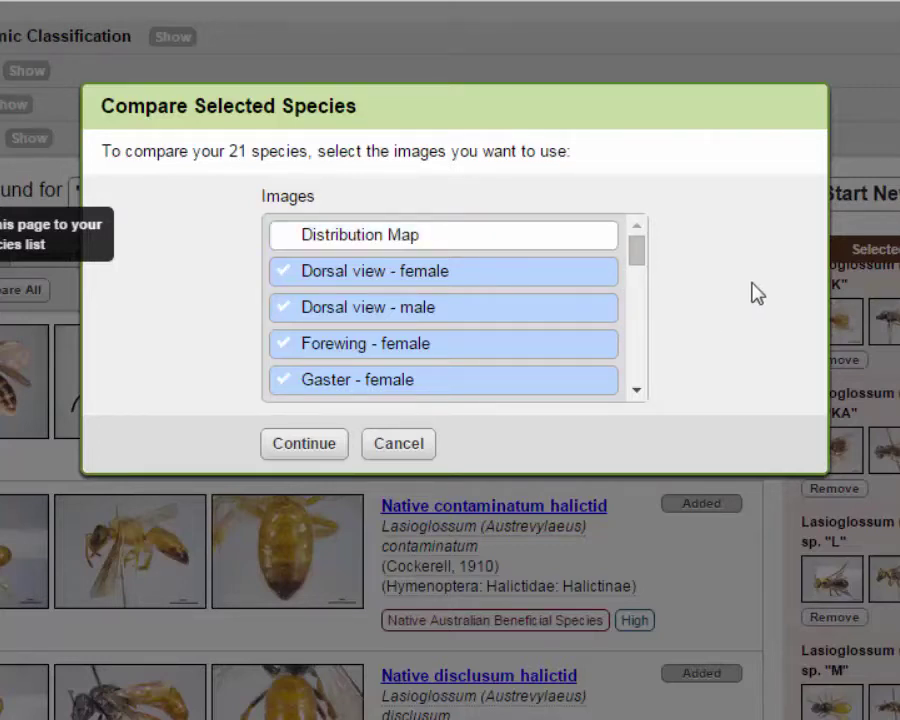
pyautogui.click(487, 312)
pyautogui.click(489, 355)
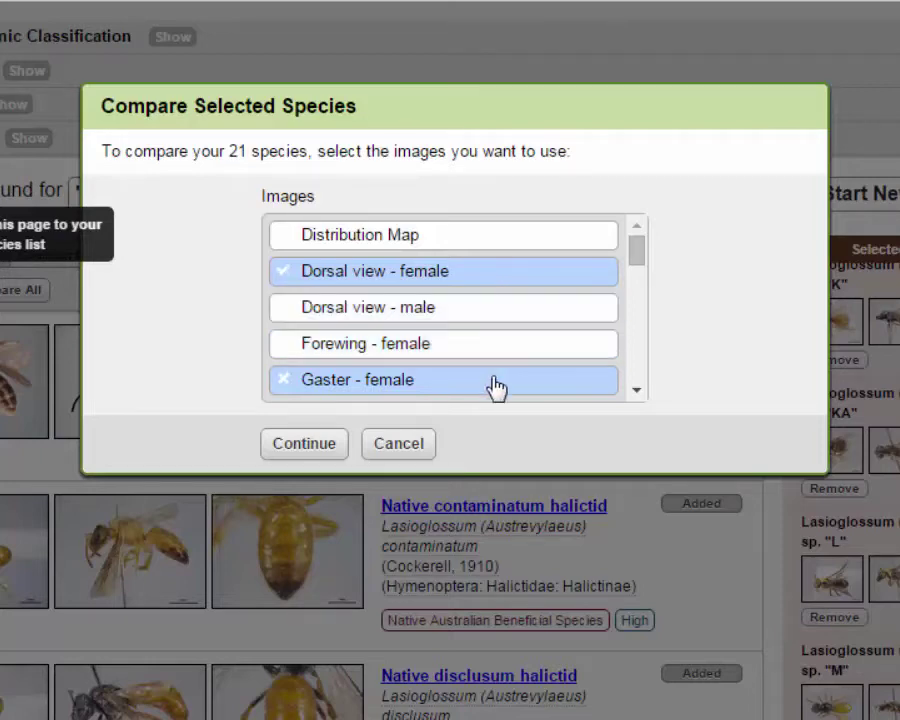
pyautogui.click(494, 380)
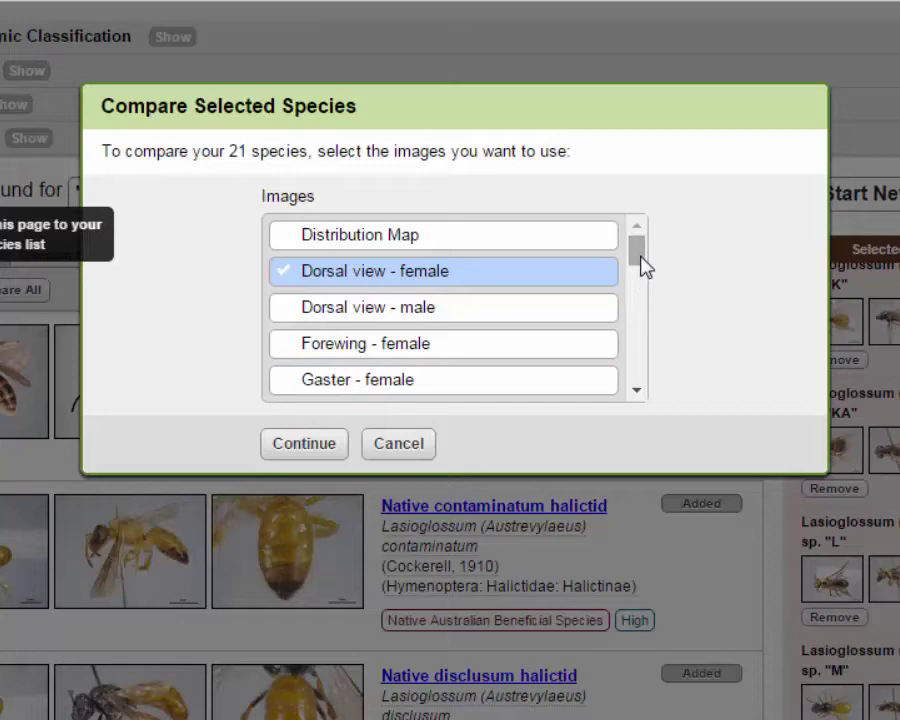
pyautogui.scroll(-3, 638, 270)
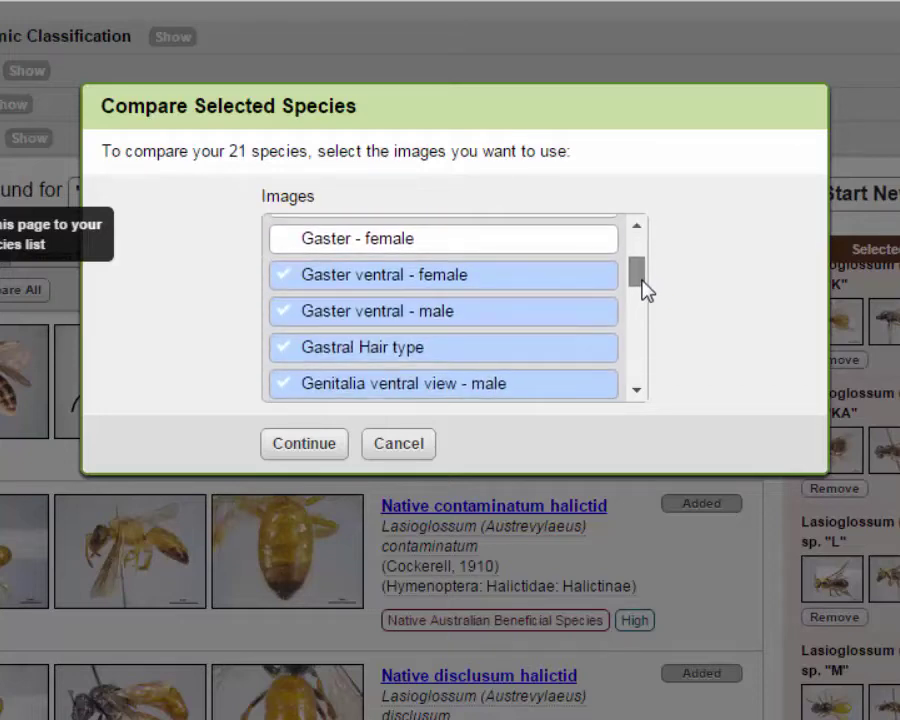
pyautogui.click(502, 280)
pyautogui.click(492, 318)
pyautogui.click(494, 353)
pyautogui.click(513, 393)
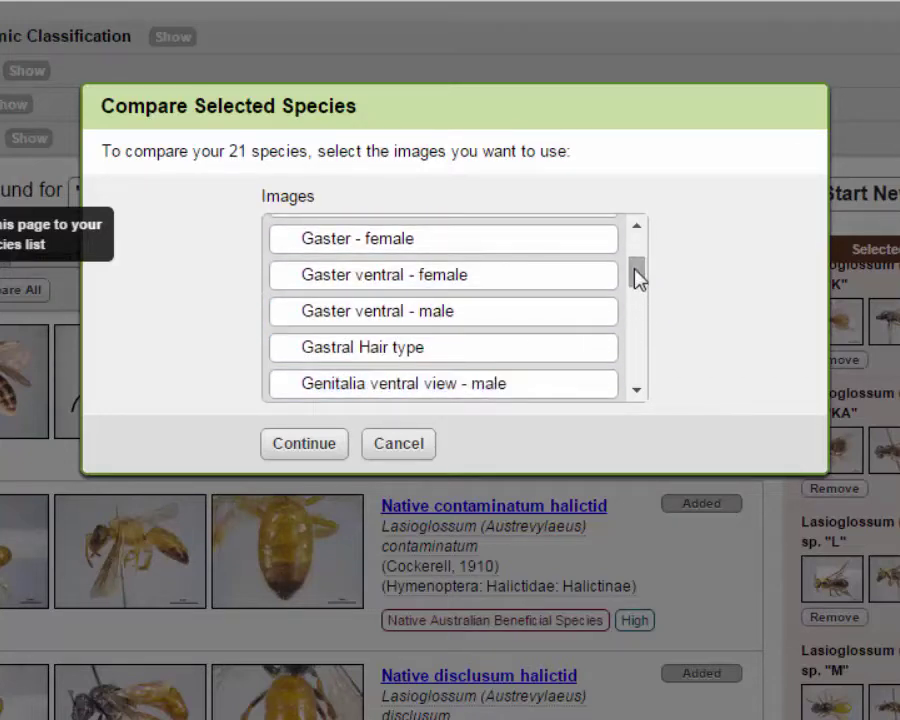
pyautogui.moveTo(635, 275); pyautogui.dragTo(635, 297)
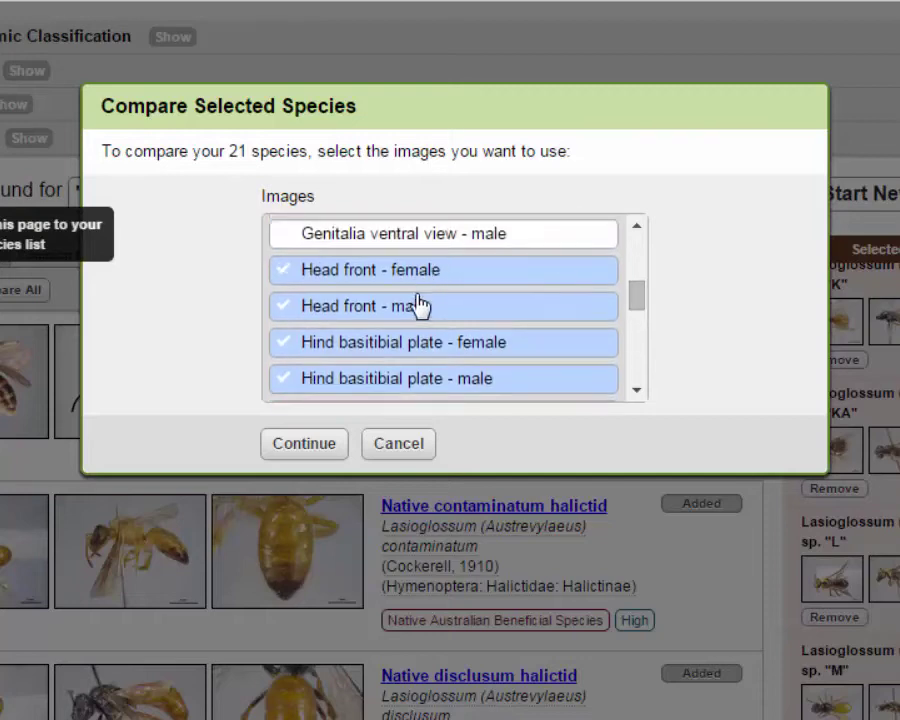
# Deselect male head front, hind basitibial plates, hind femur, hind tarsi, tibial shape and tibial spur views
pyautogui.click(418, 310)
pyautogui.click(516, 352)
pyautogui.click(518, 380)
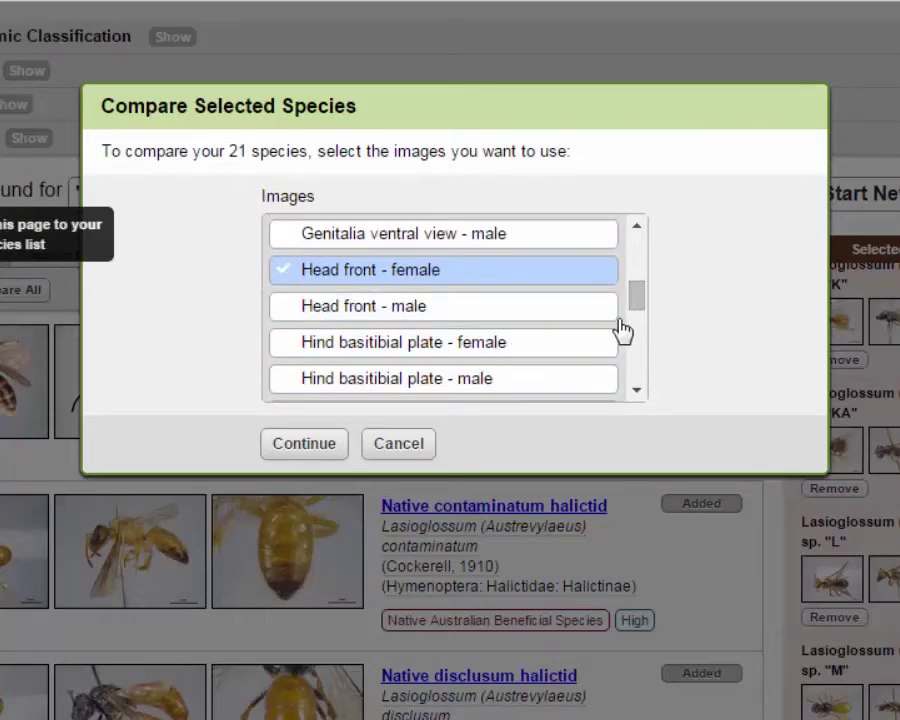
pyautogui.moveTo(638, 312); pyautogui.dragTo(633, 346)
pyautogui.click(500, 262)
pyautogui.click(491, 303)
pyautogui.click(491, 330)
pyautogui.click(487, 368)
pyautogui.click(601, 332)
pyautogui.click(601, 332)
# Deselect the Labrum, Lateral gastral shape and male Lateral view images
pyautogui.click(431, 285)
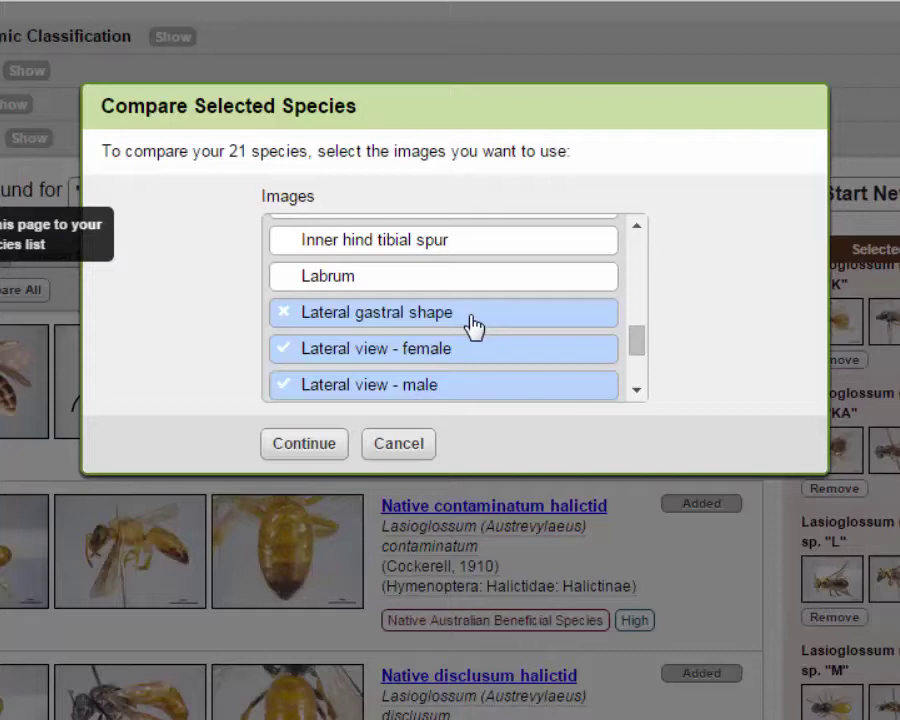
pyautogui.click(474, 320)
pyautogui.scroll(-2, 652, 347)
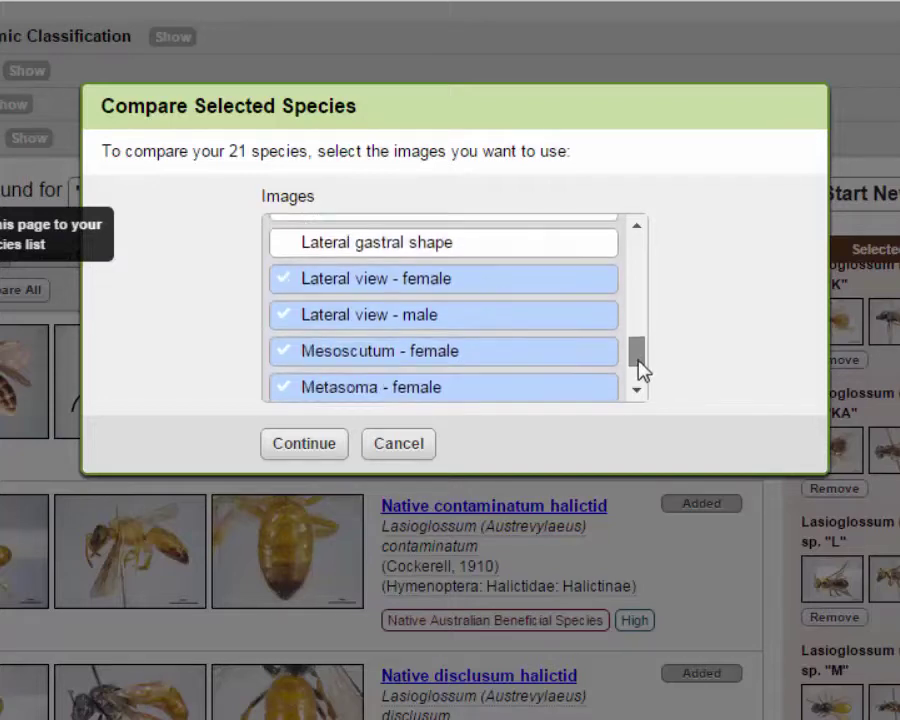
pyautogui.click(458, 298)
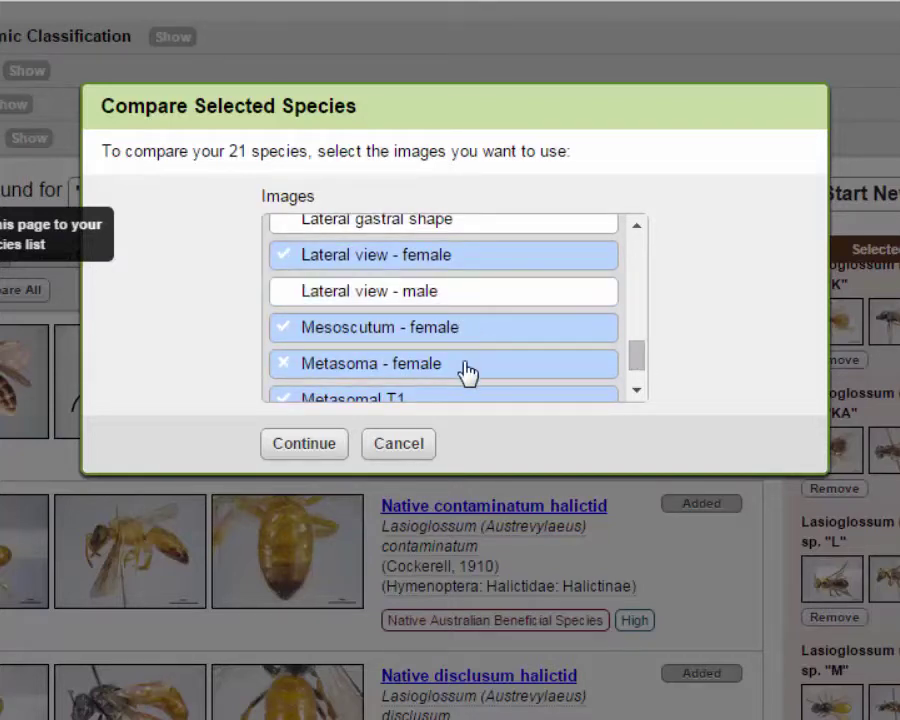
pyautogui.scroll(-2, 640, 370)
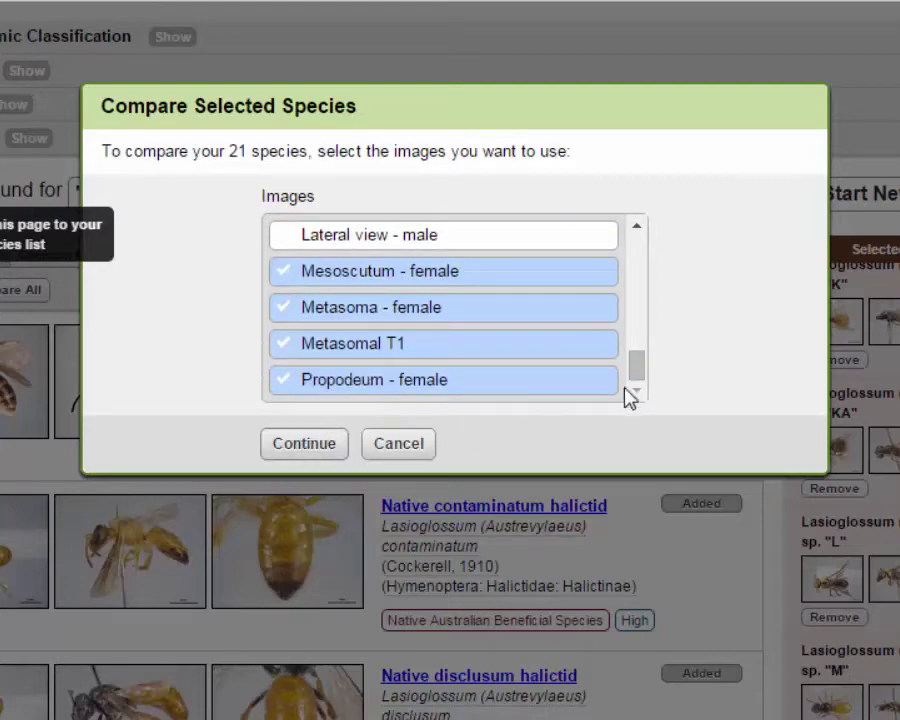
pyautogui.moveTo(635, 382)
pyautogui.mouseDown()
pyautogui.moveTo(637, 275)
pyautogui.moveTo(640, 380)
pyautogui.mouseUp()
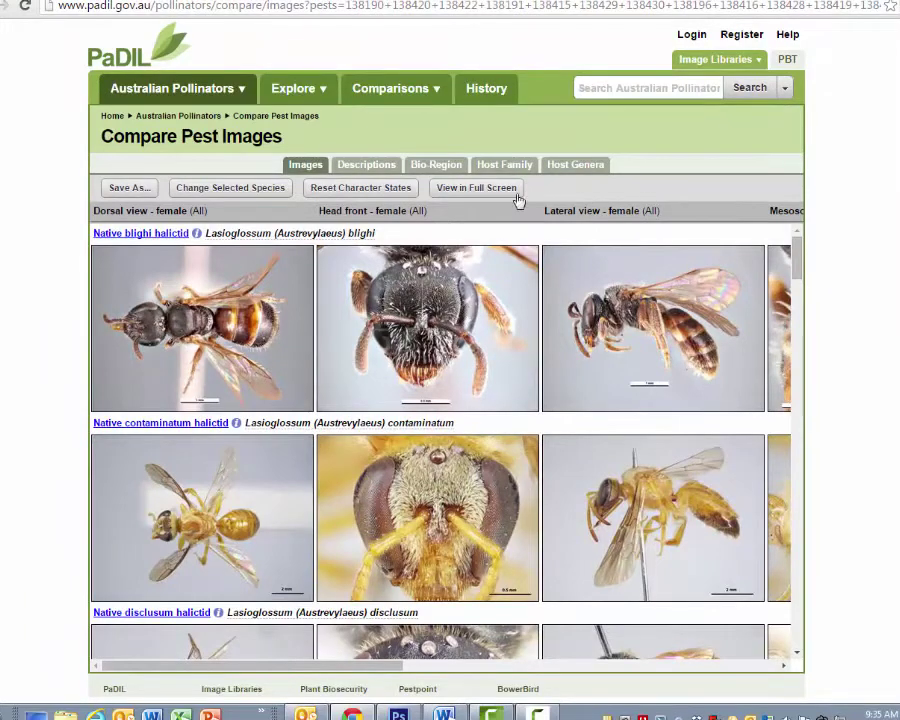
# Show the Austrevylaeus species comparison grid full screen and browse down through its images
pyautogui.click(453, 196)
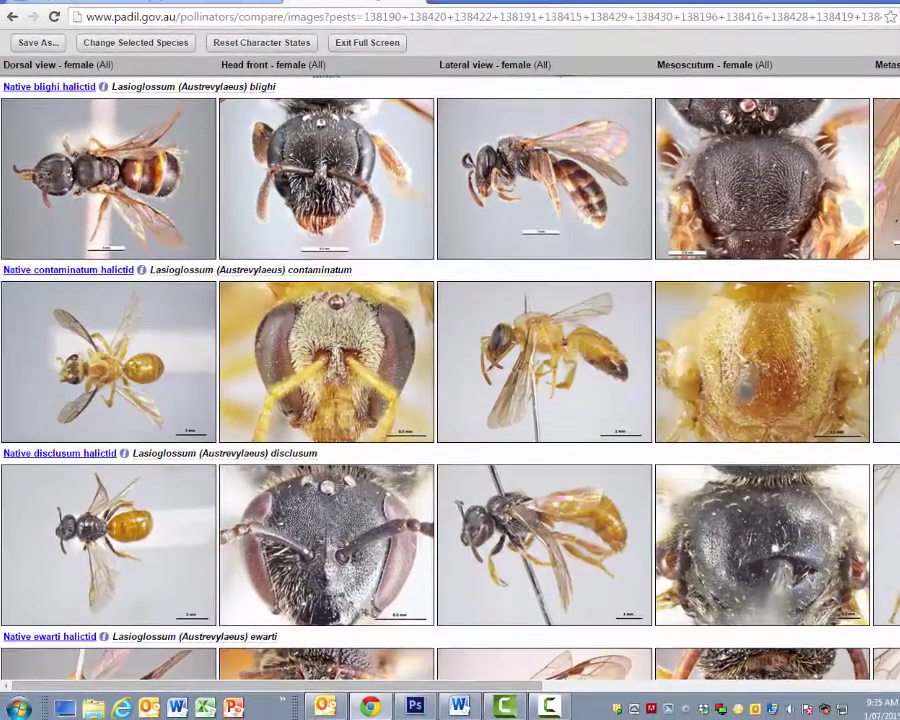
pyautogui.scroll(-5, 450, 380)
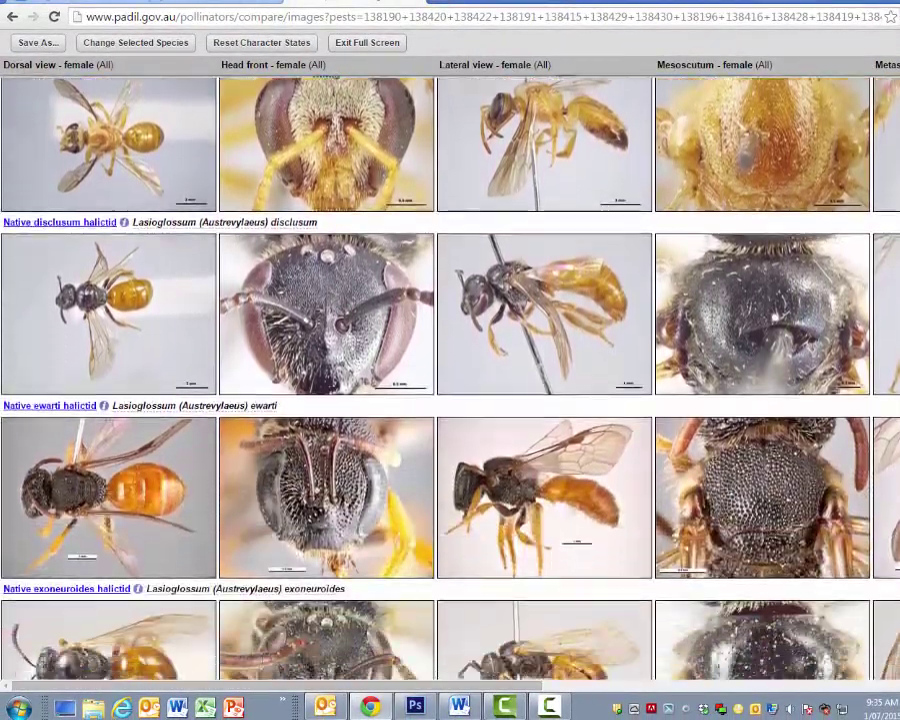
pyautogui.scroll(-10, 450, 380)
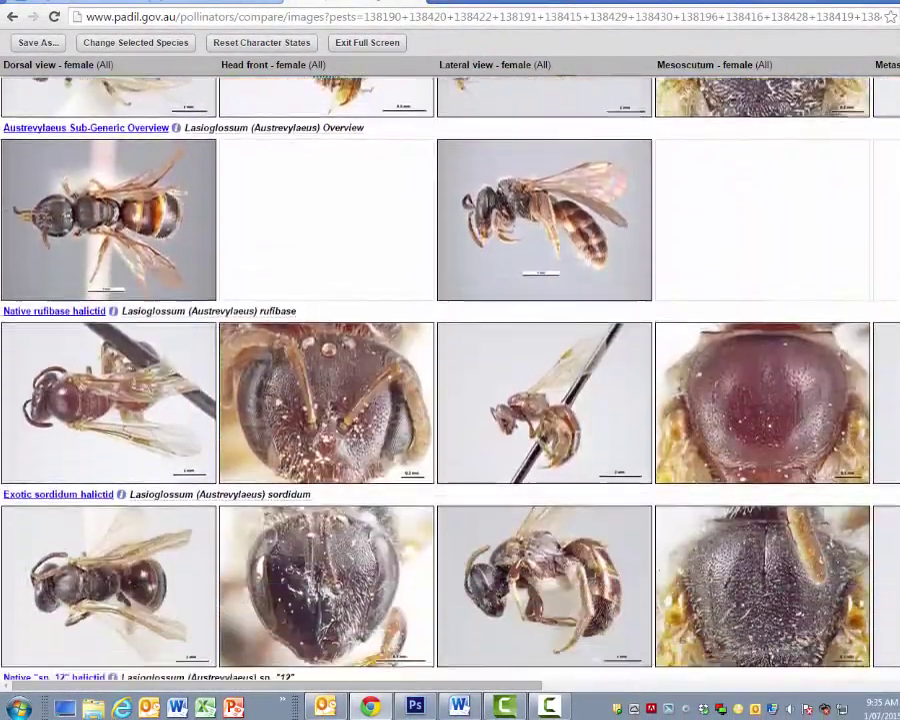
pyautogui.scroll(-11, 815, 302)
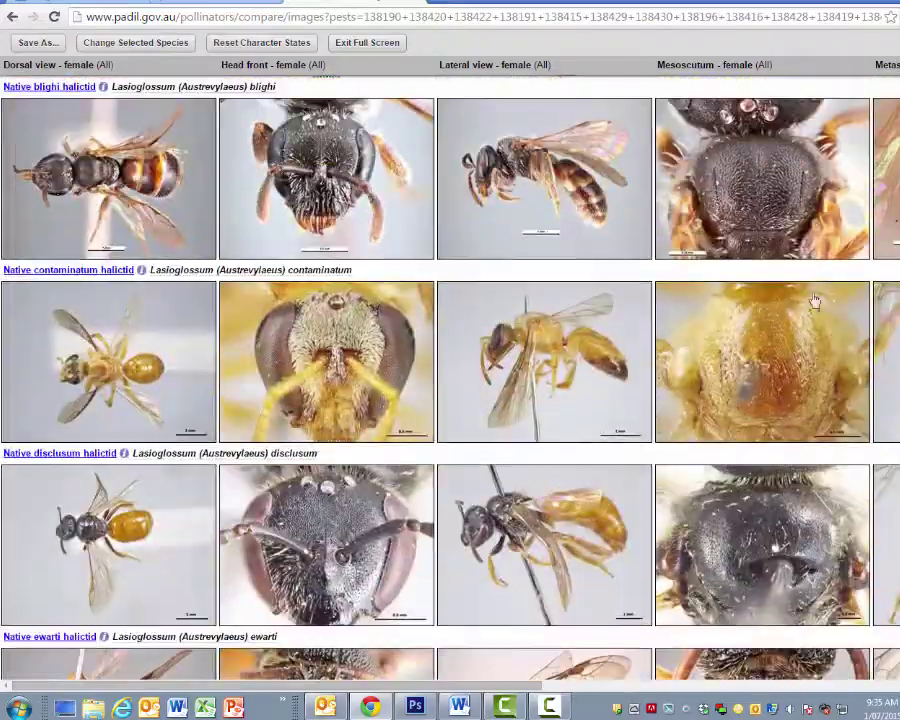
pyautogui.moveTo(404, 687); pyautogui.dragTo(656, 710)
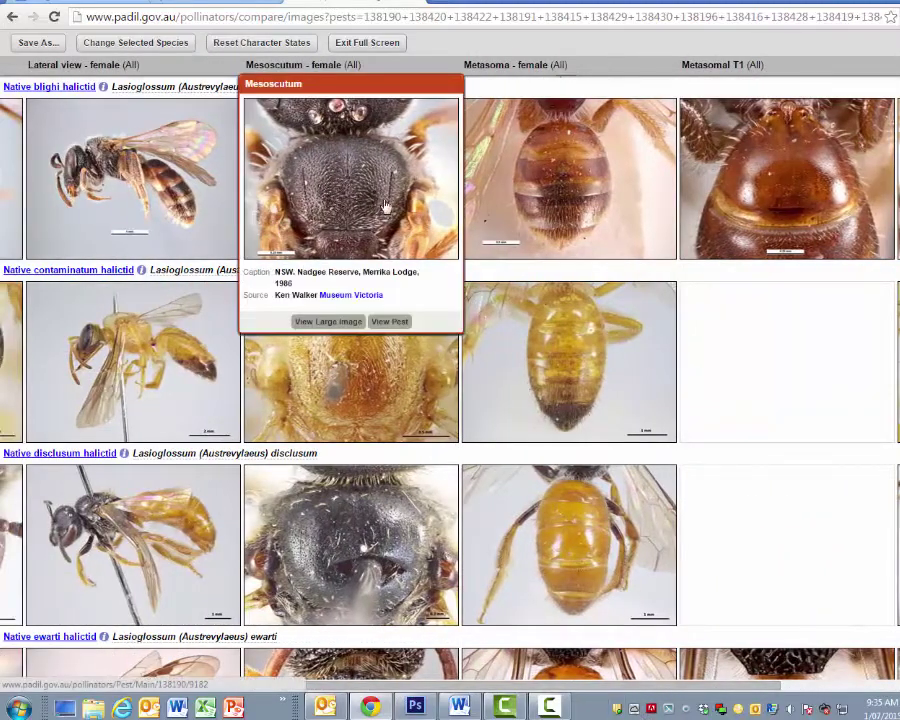
pyautogui.scroll(-3, 450, 380)
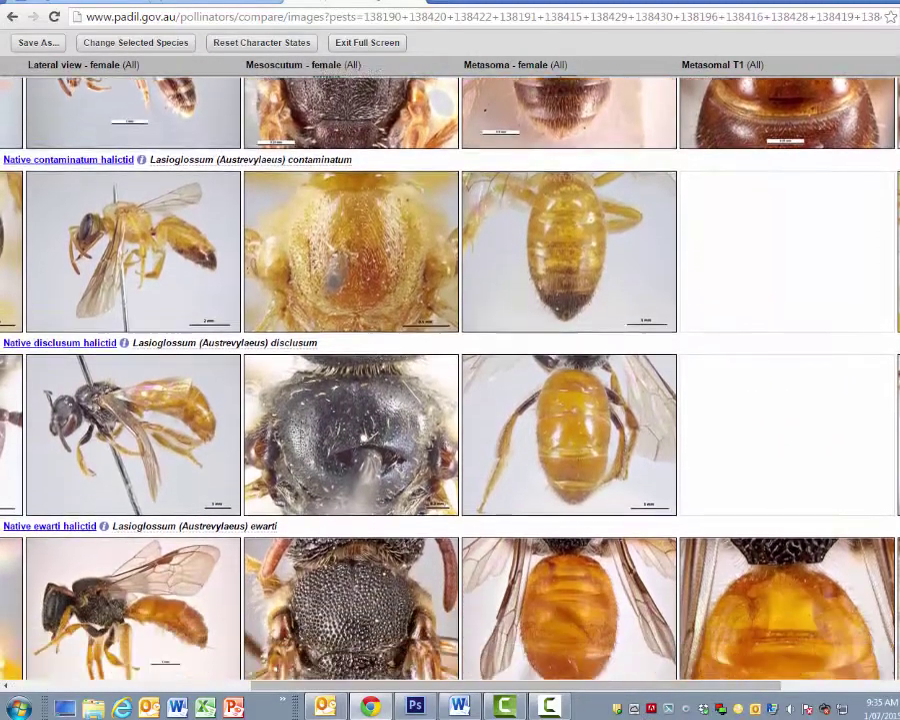
pyautogui.scroll(-4, 450, 380)
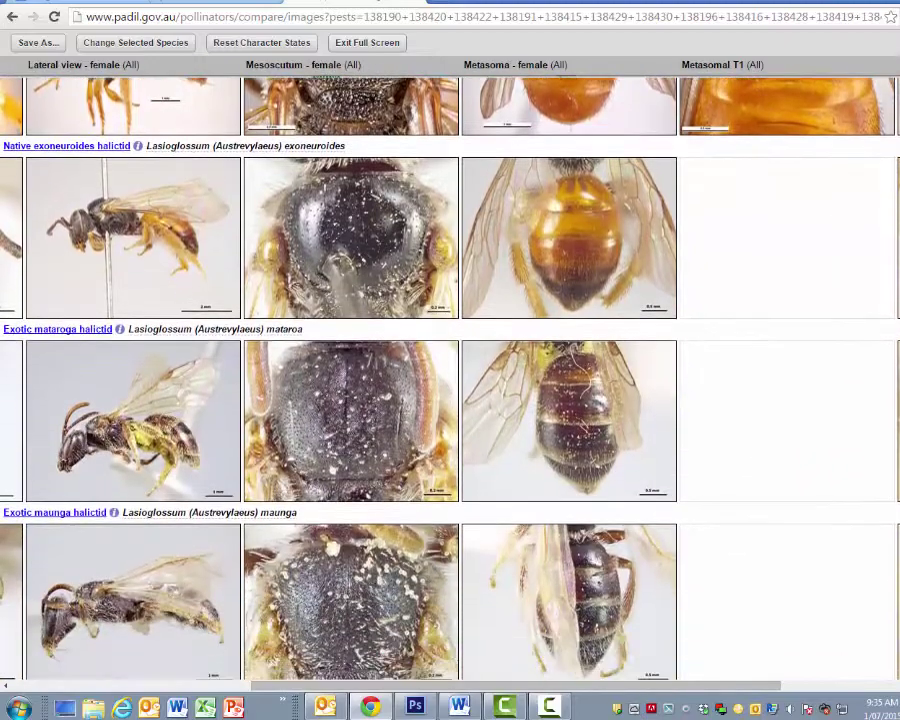
pyautogui.scroll(2, 450, 380)
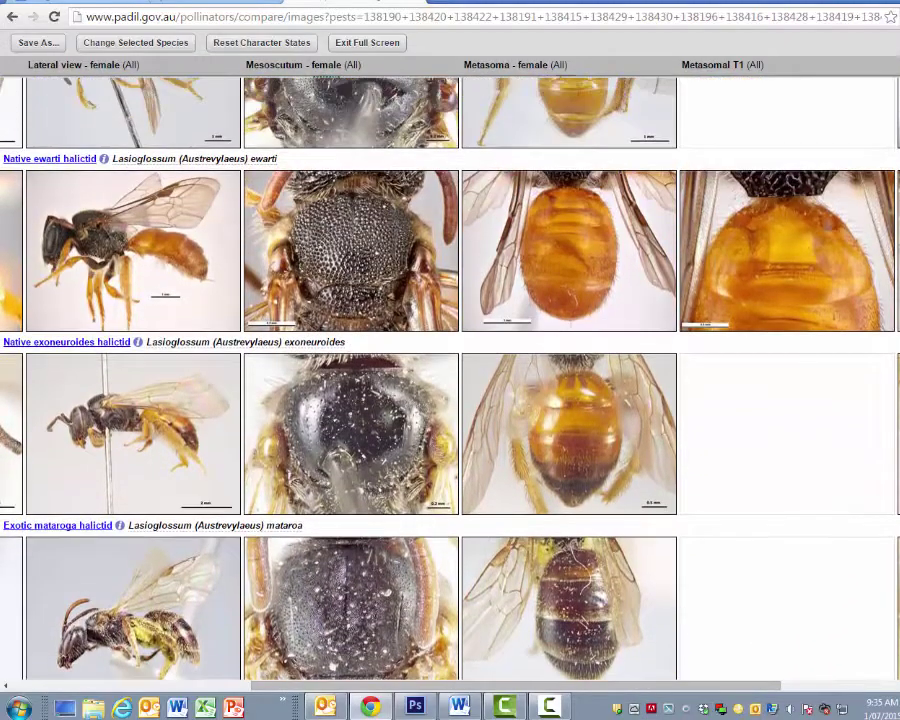
pyautogui.moveTo(368, 264)
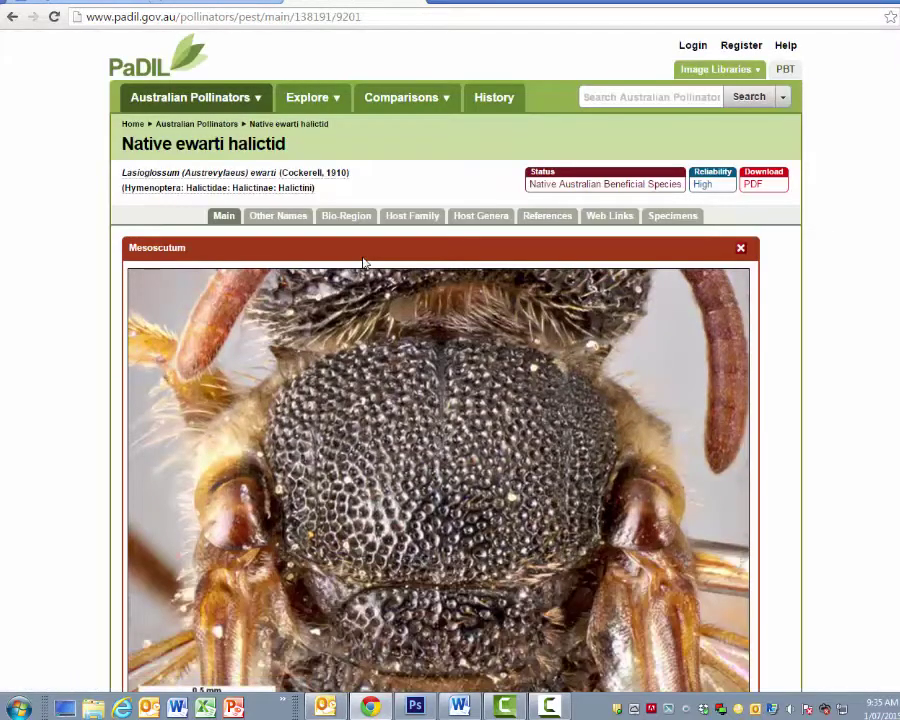
# Return from the ewarti page to the comparison grid, show it full screen again, and browse it
pyautogui.click(11, 17)
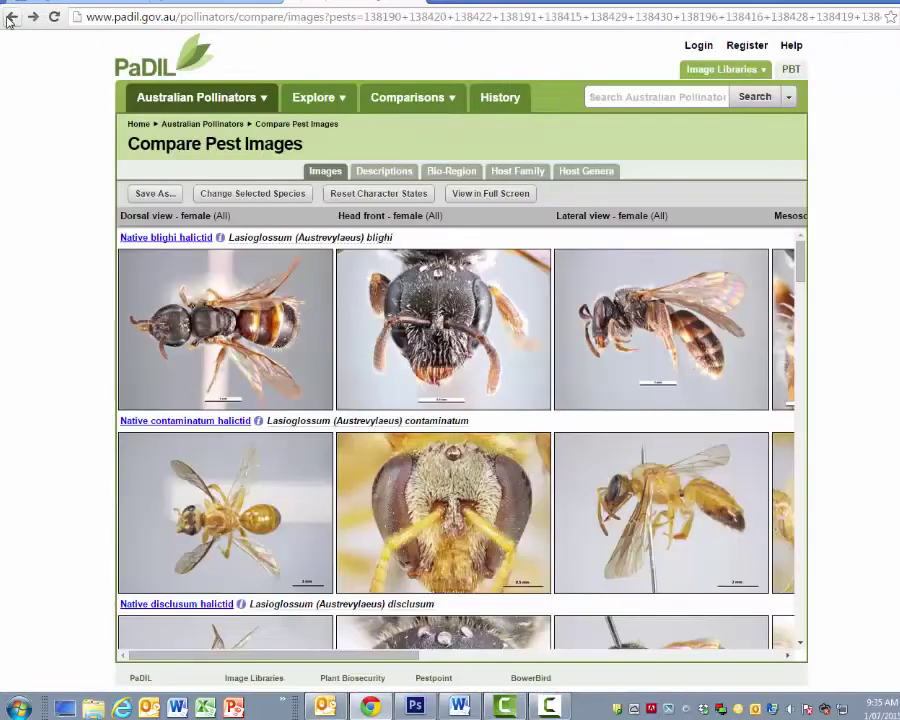
pyautogui.click(485, 194)
pyautogui.scroll(-12, 450, 380)
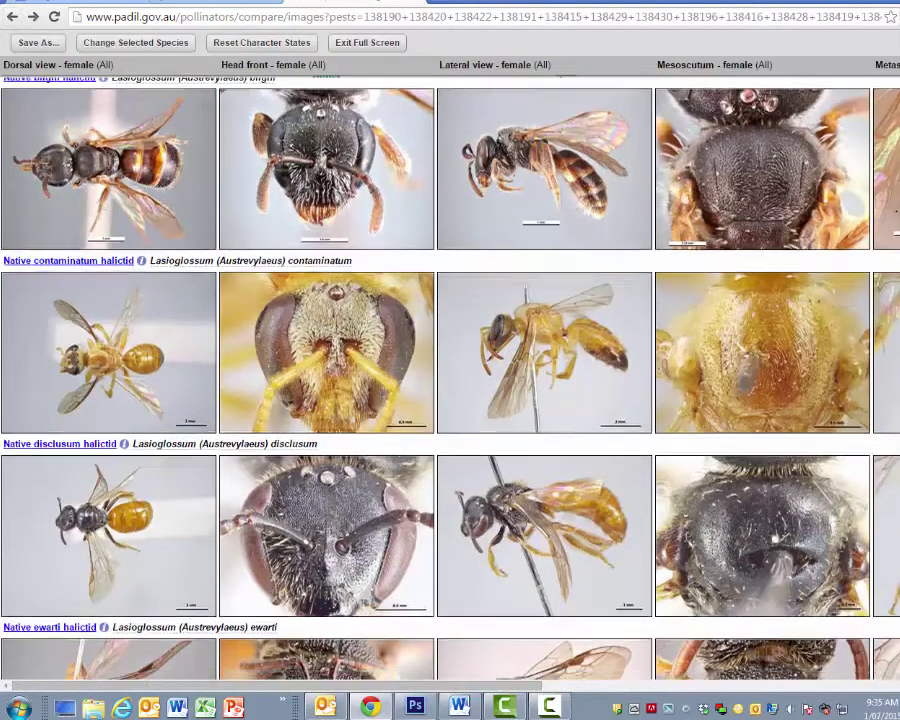
pyautogui.scroll(-10, 450, 380)
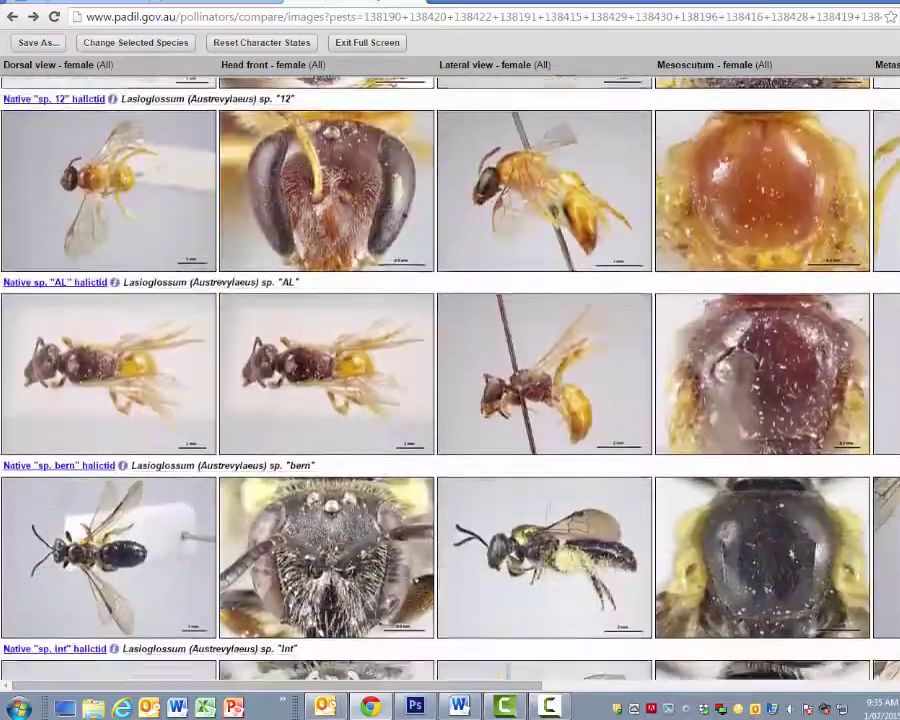
pyautogui.scroll(-7, 450, 380)
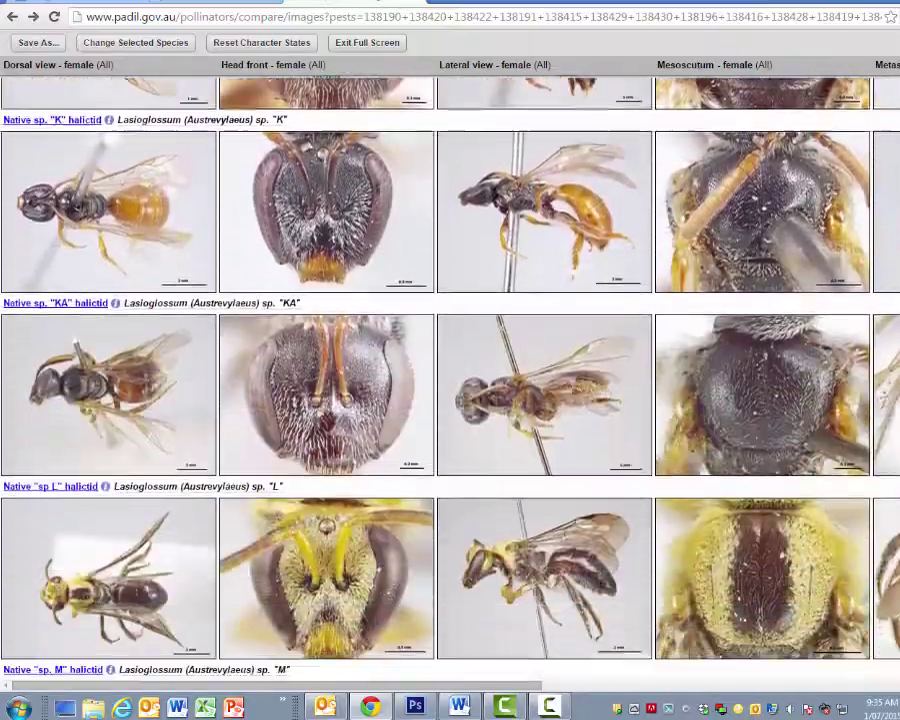
pyautogui.scroll(5, 450, 380)
pyautogui.scroll(12, 450, 380)
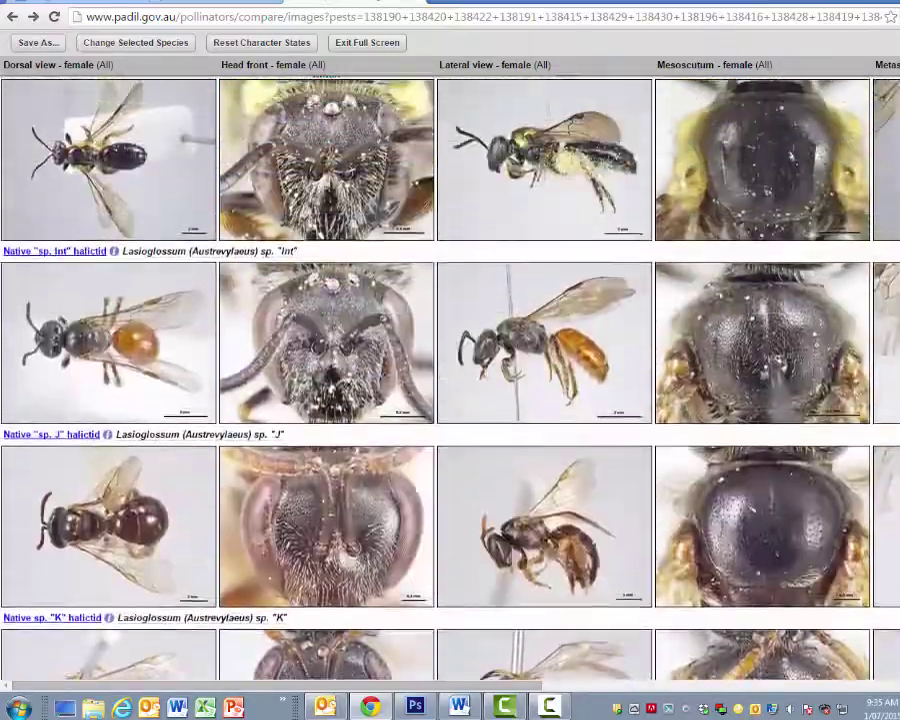
pyautogui.scroll(2, 450, 380)
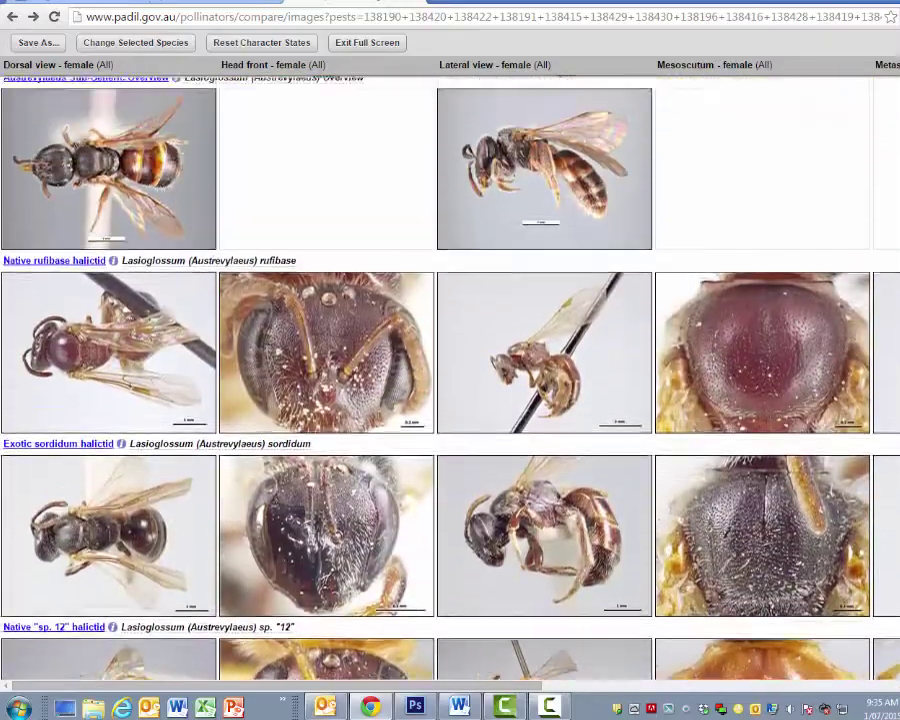